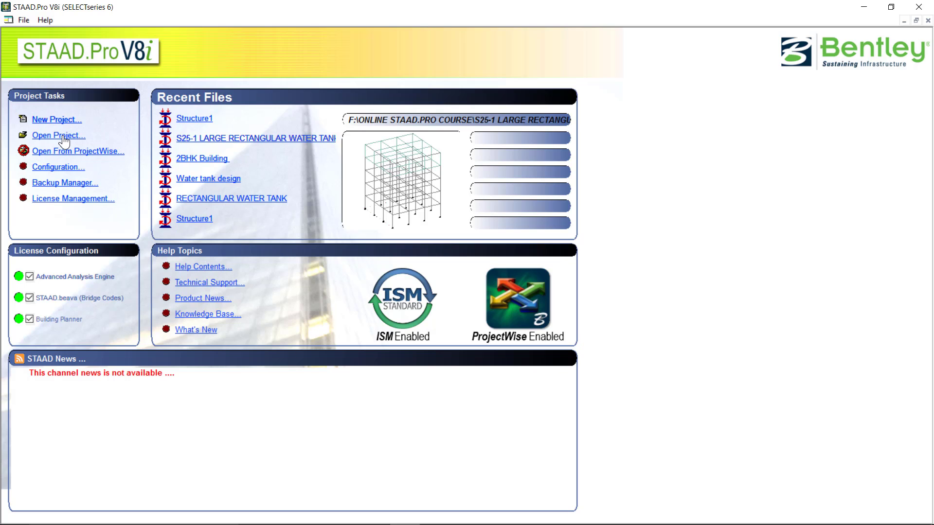
Look at the dialog for opening an existing project and close it without opening a file
left_click(64, 137)
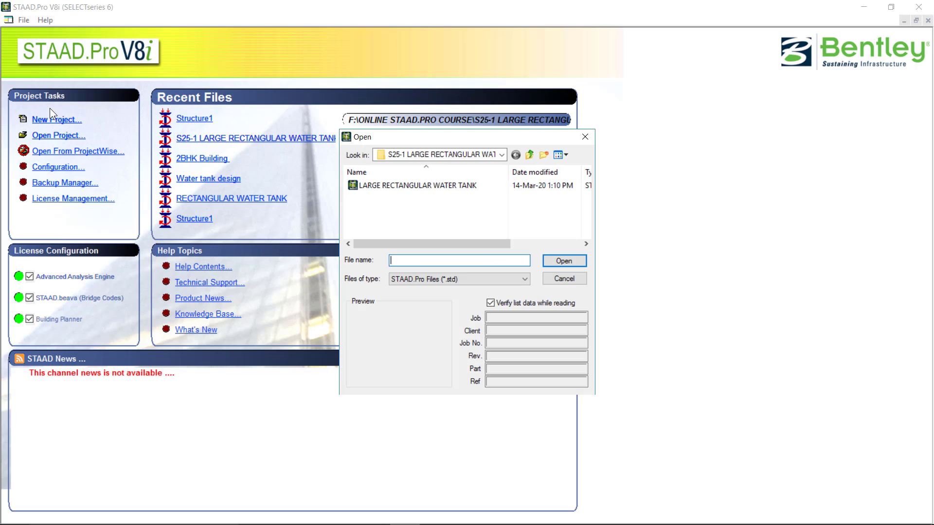
left_click(590, 137)
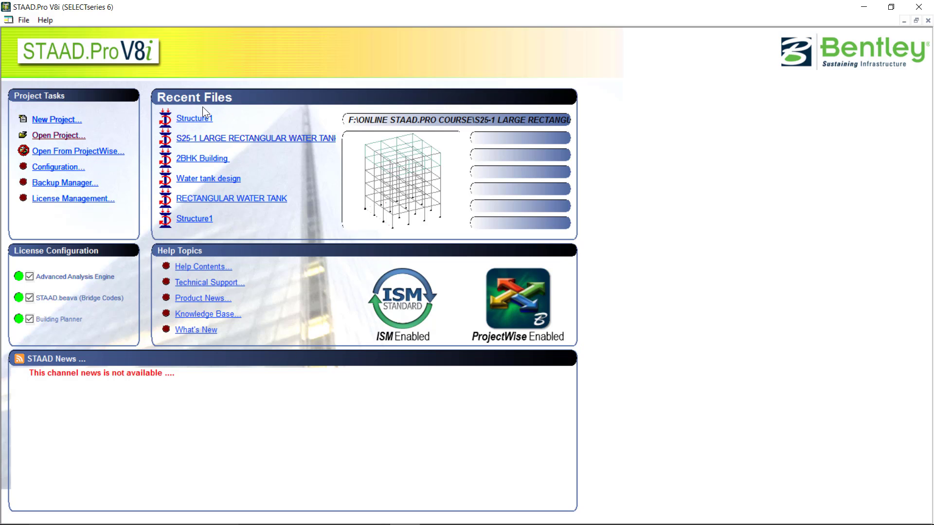
left_click(221, 146)
Open the program configuration and review the base unit choices, keeping Metric selected
left_click(64, 169)
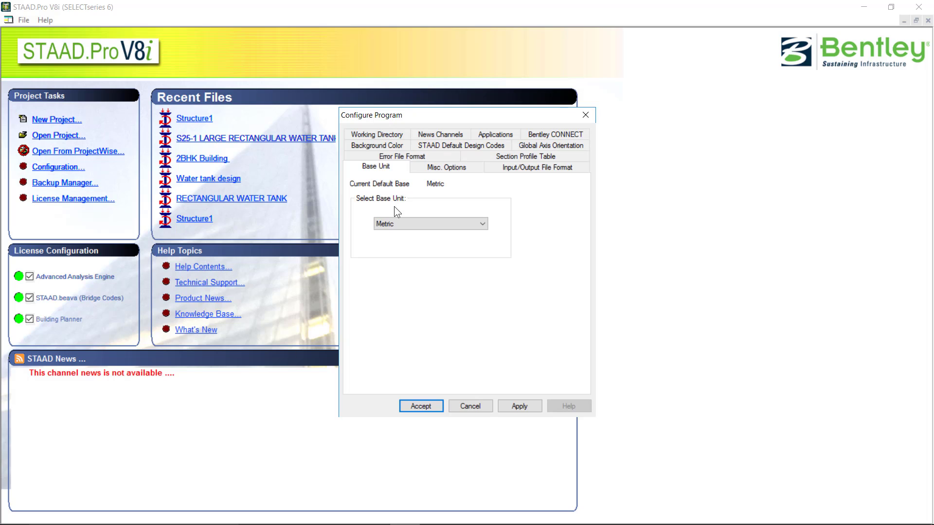
left_click(394, 225)
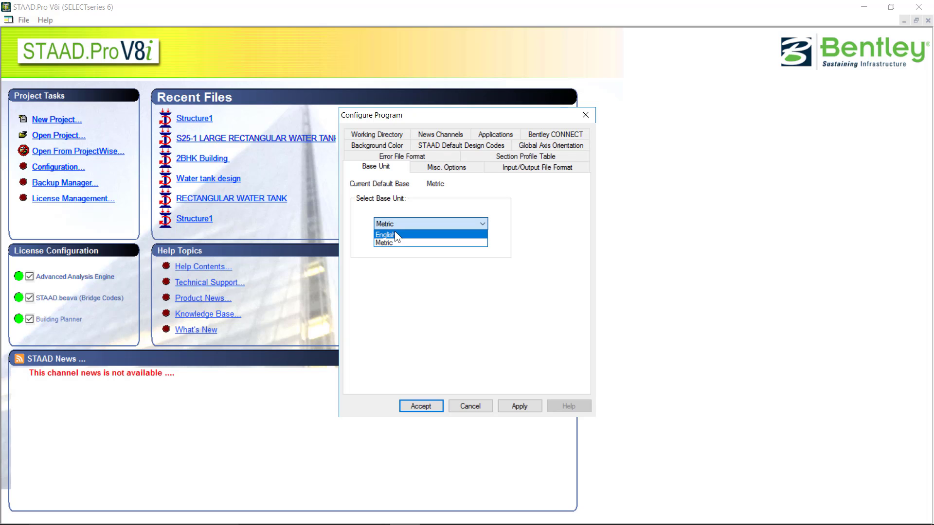
left_click(430, 243)
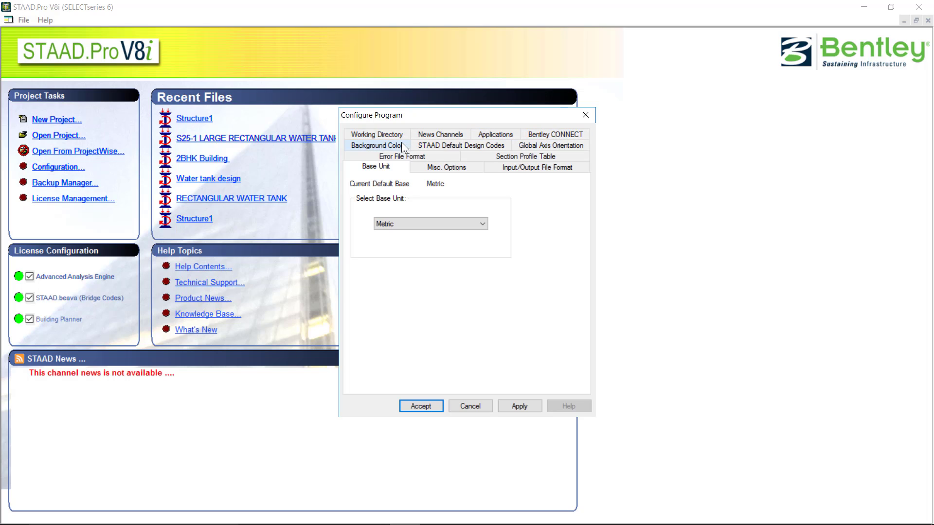
Examine the default design code settings, browsing the full list of available steel design codes without choosing another one
left_click(457, 148)
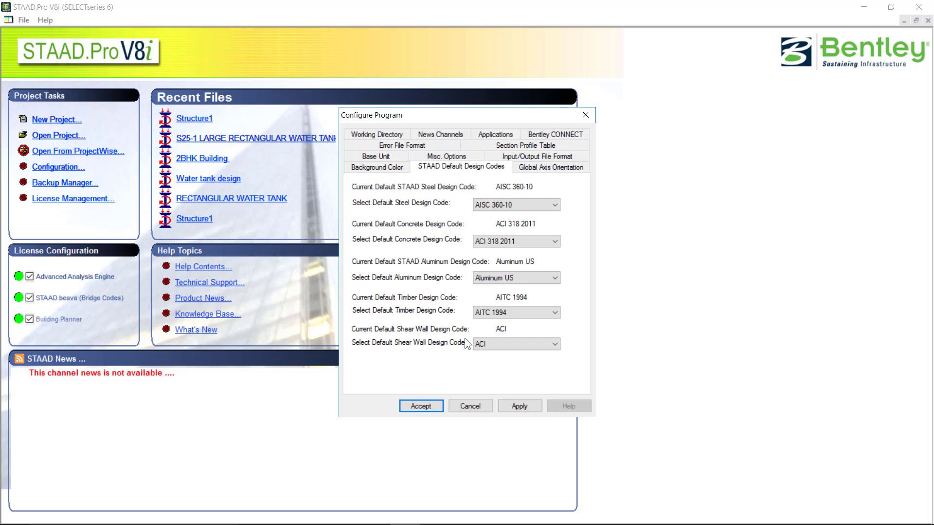
left_click(508, 205)
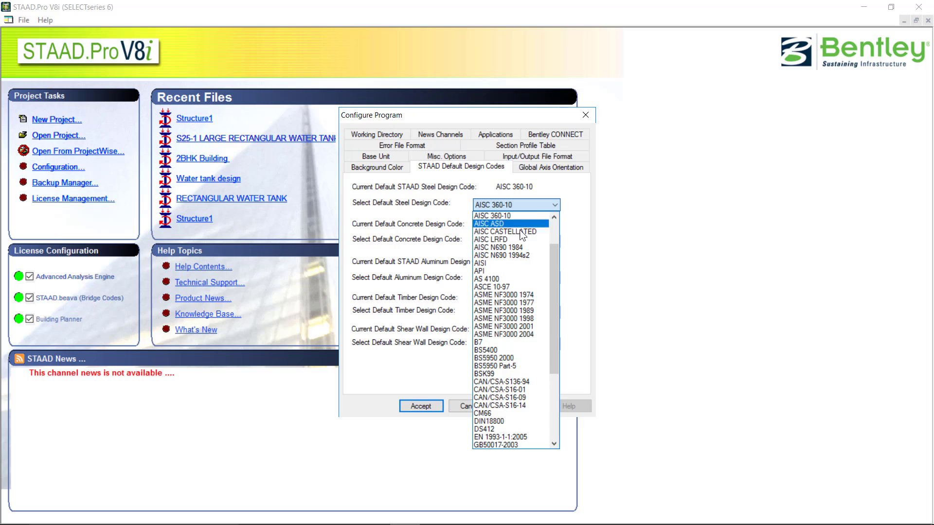
left_click(371, 187)
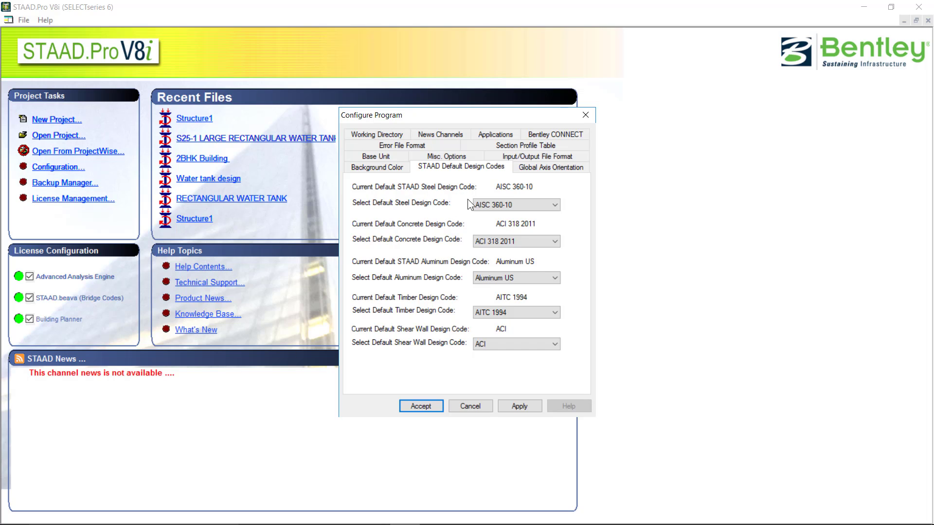
left_click(488, 206)
left_click(486, 205)
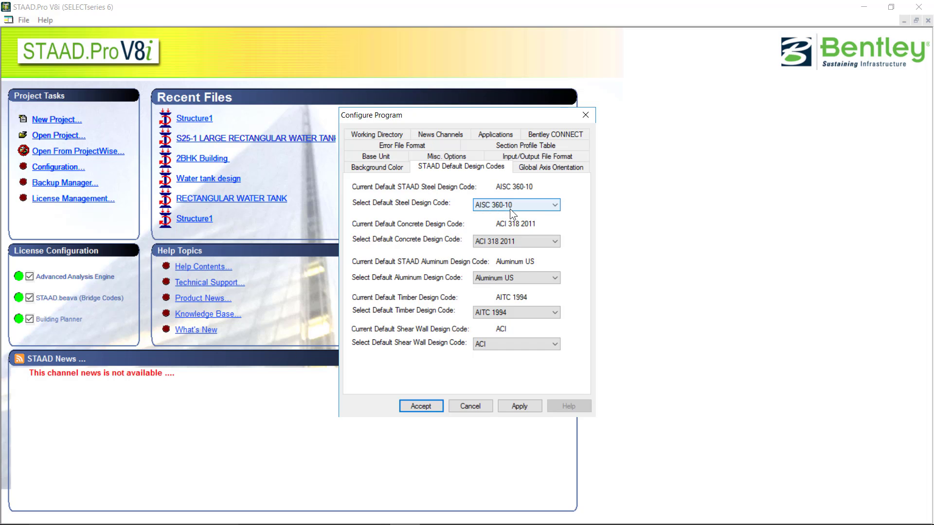
left_click(529, 208)
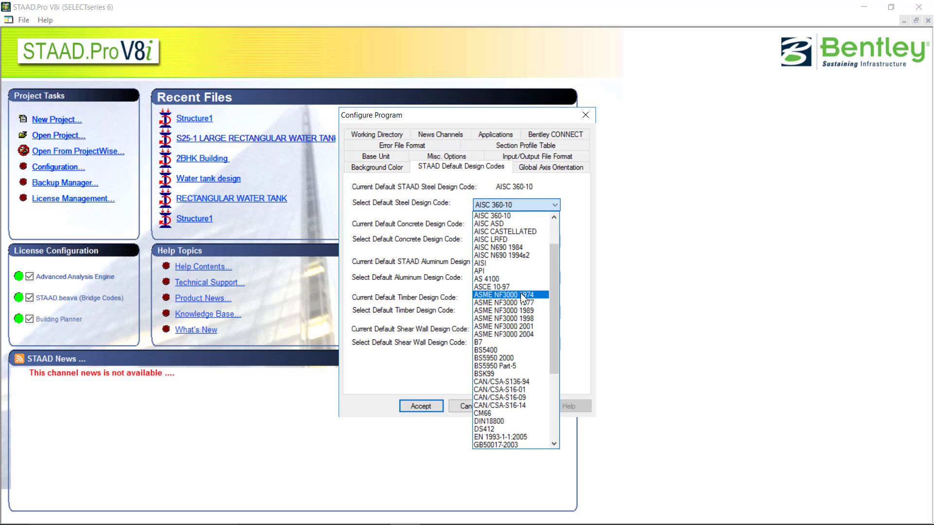
scroll(522, 295, "up", 2)
left_click_drag(554, 249, 554, 353)
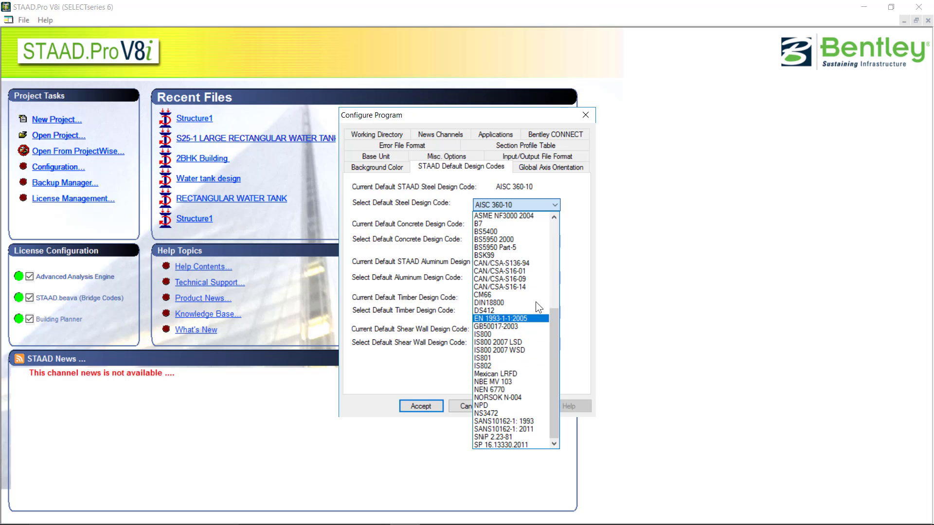
left_click_drag(556, 332, 553, 205)
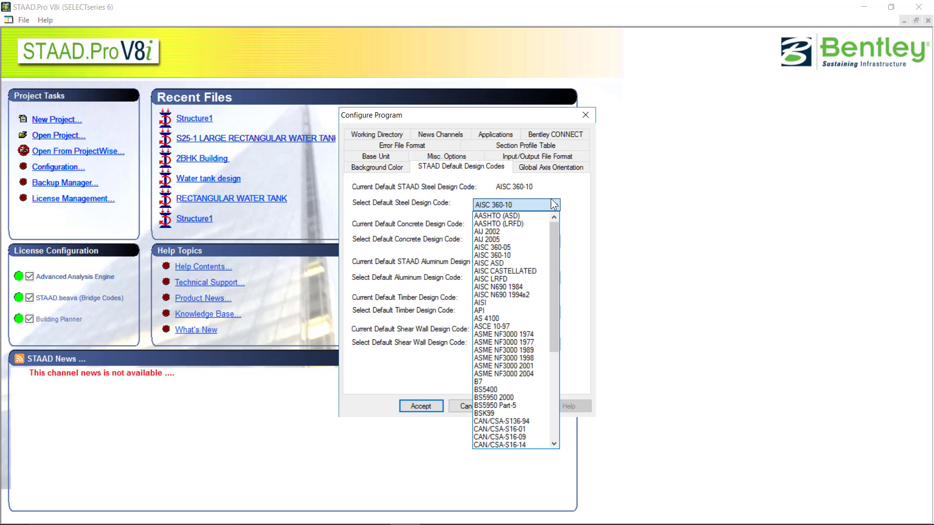
left_click(549, 204)
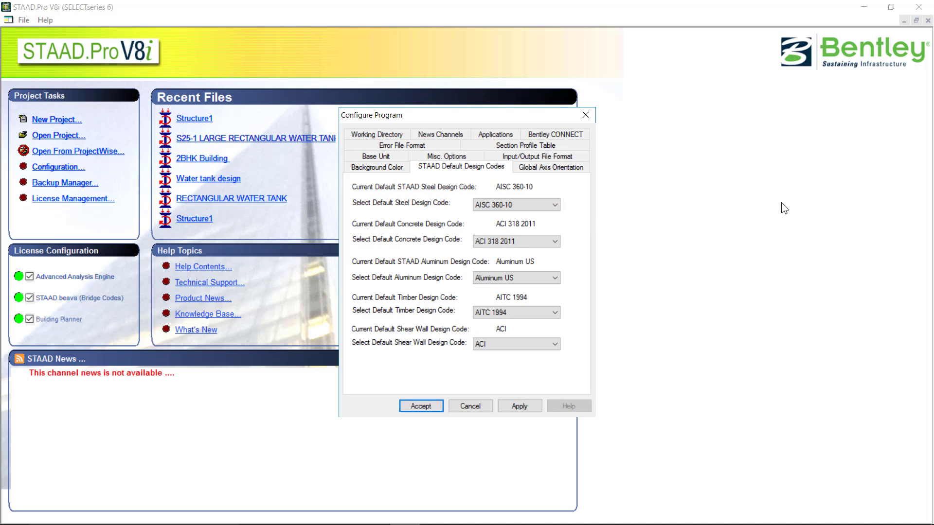
Check the global axis orientation options and browse the default section profile tables for the available countries and databases
left_click(564, 167)
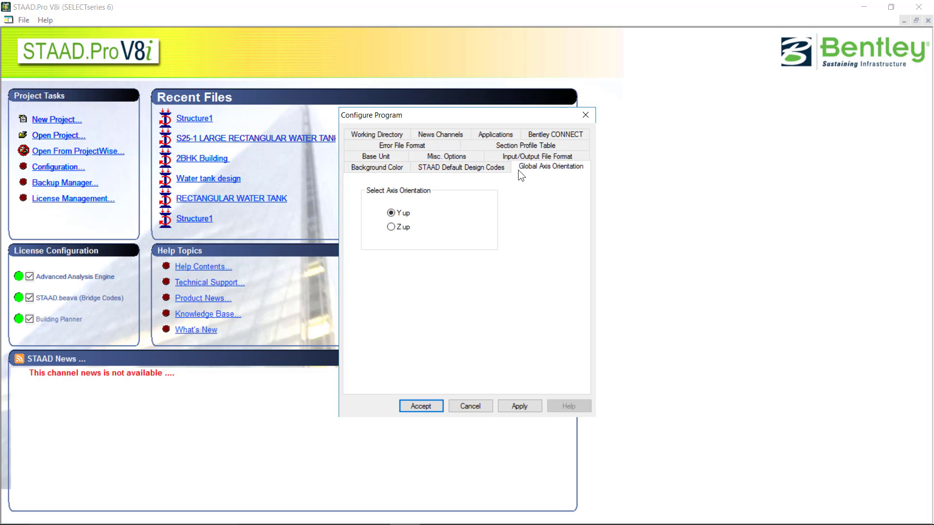
left_click(538, 145)
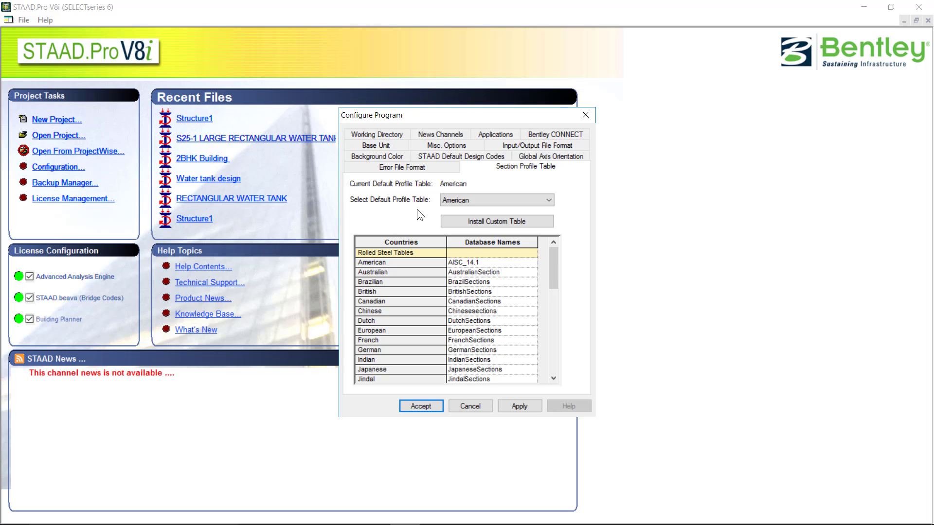
left_click(484, 202)
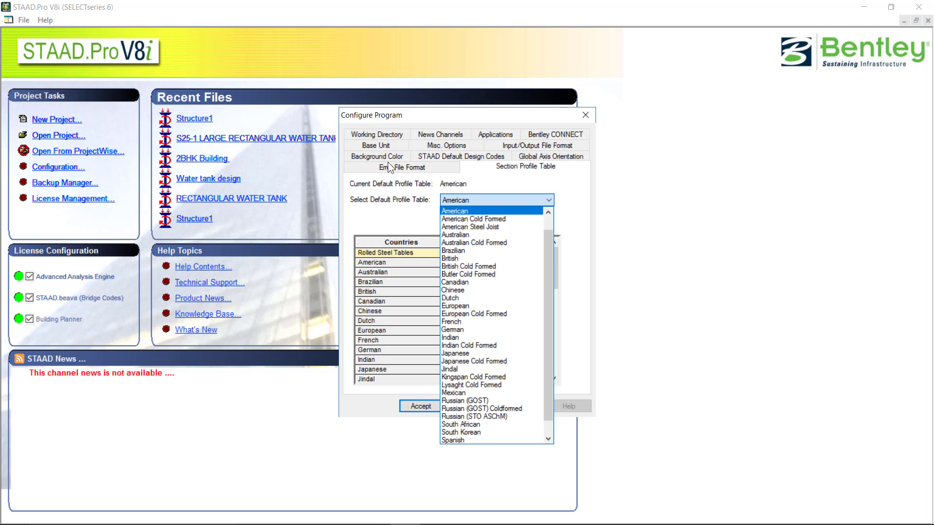
left_click(388, 162)
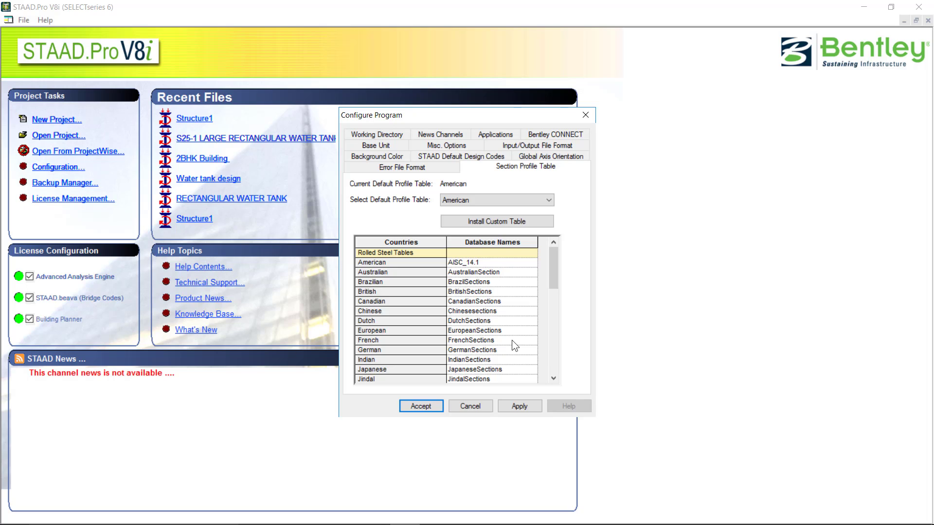
left_click_drag(556, 282, 541, 347)
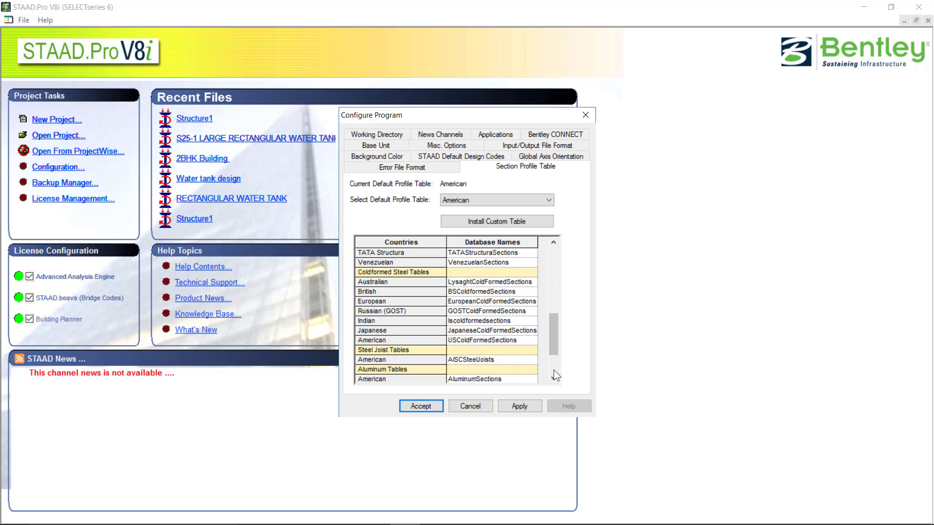
scroll(551, 336, "down", 2)
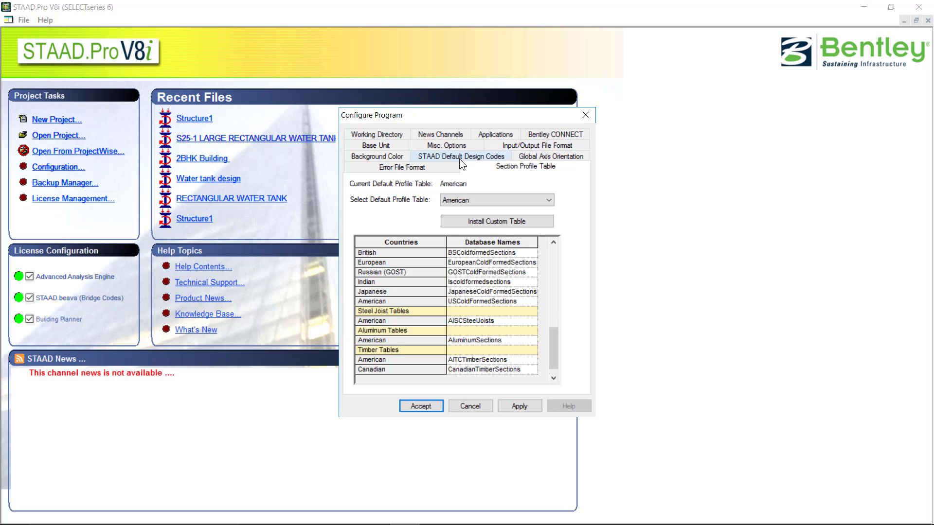
Check the background color options and close the program configuration without changing anything
left_click(372, 154)
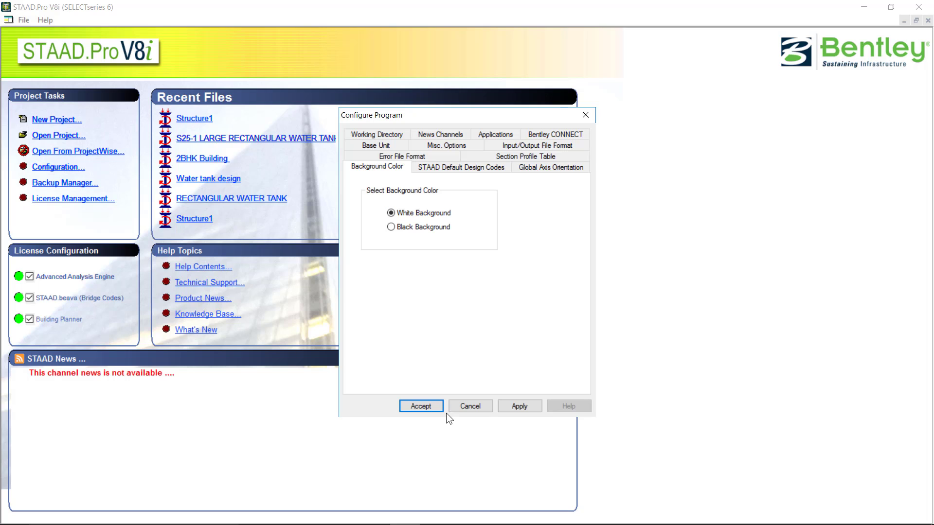
left_click(581, 119)
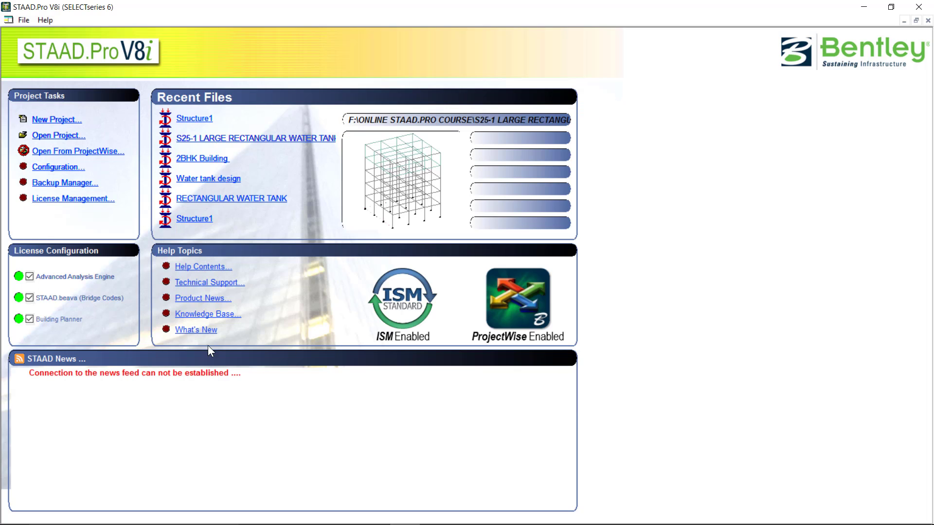
Create a new Truss model named Structure1 with Meter and KiloNewton units, overwriting the existing file
left_click(73, 123)
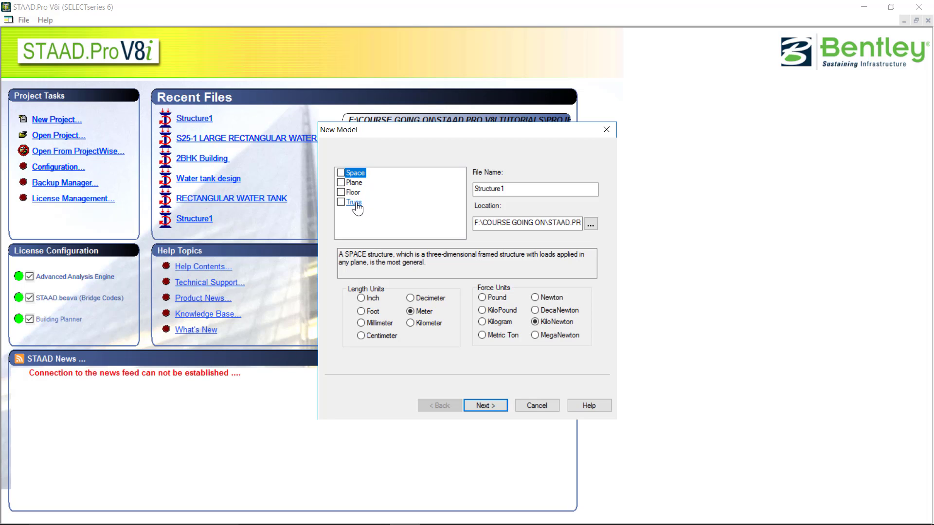
left_click(355, 203)
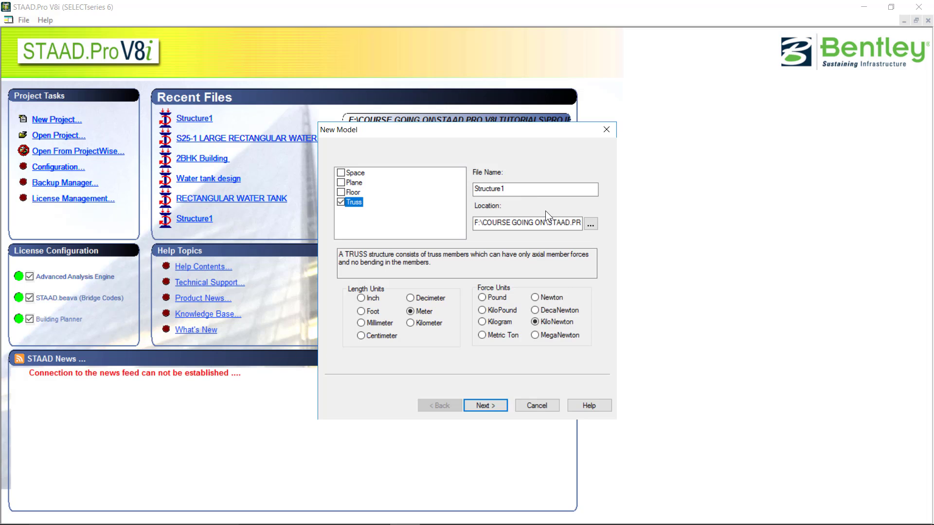
left_click(489, 407)
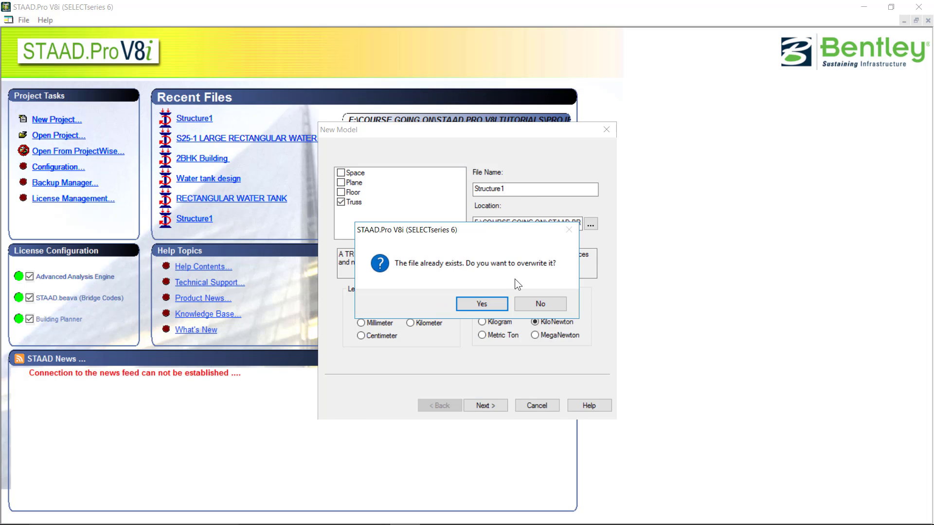
left_click(495, 302)
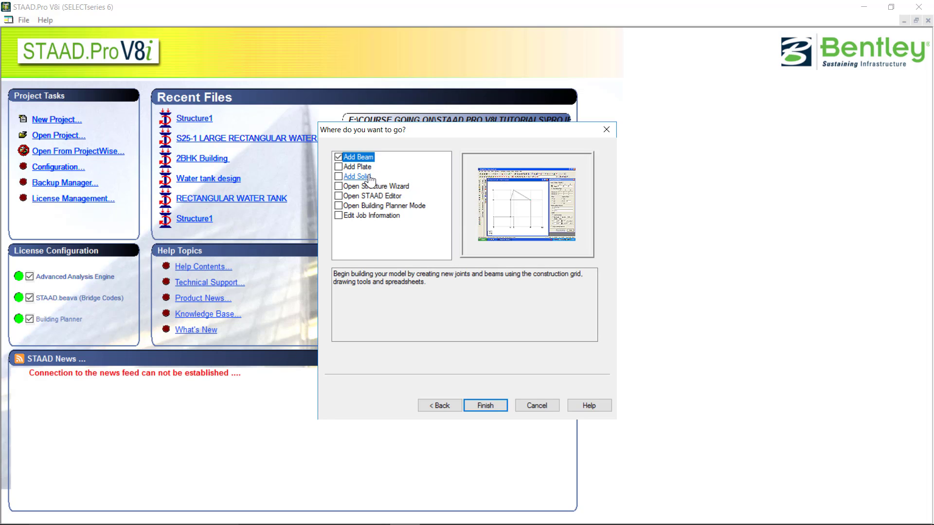
Preview the starting options for the new model, from adding beams, plates and solids to the editor, Building Planner and job information
left_click(359, 167)
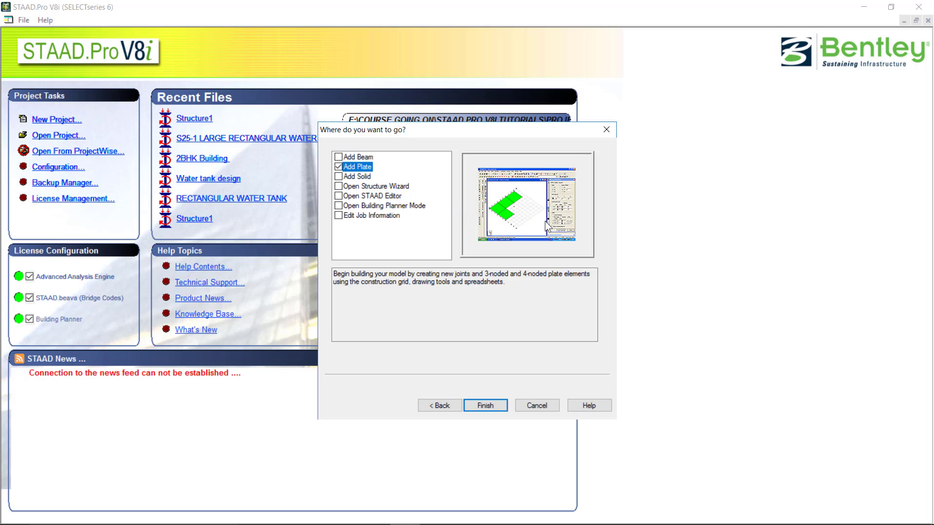
left_click(358, 176)
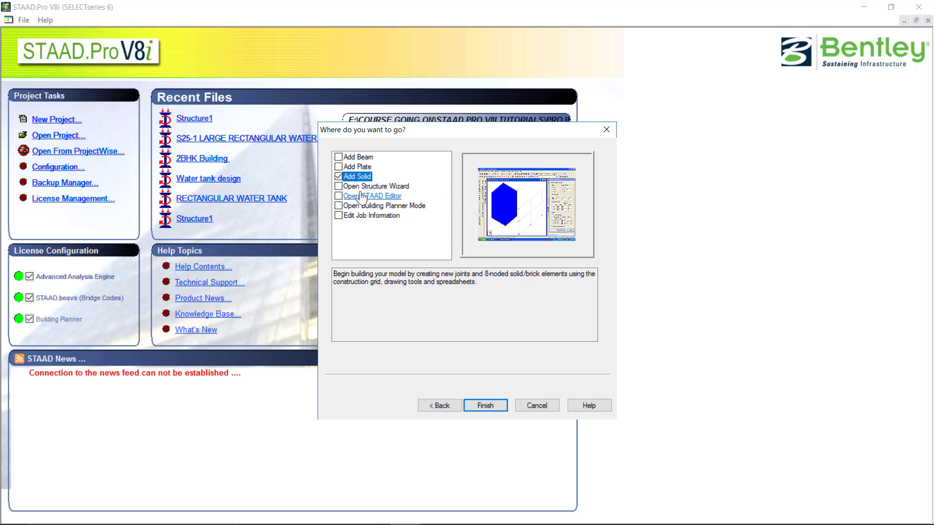
left_click(370, 186)
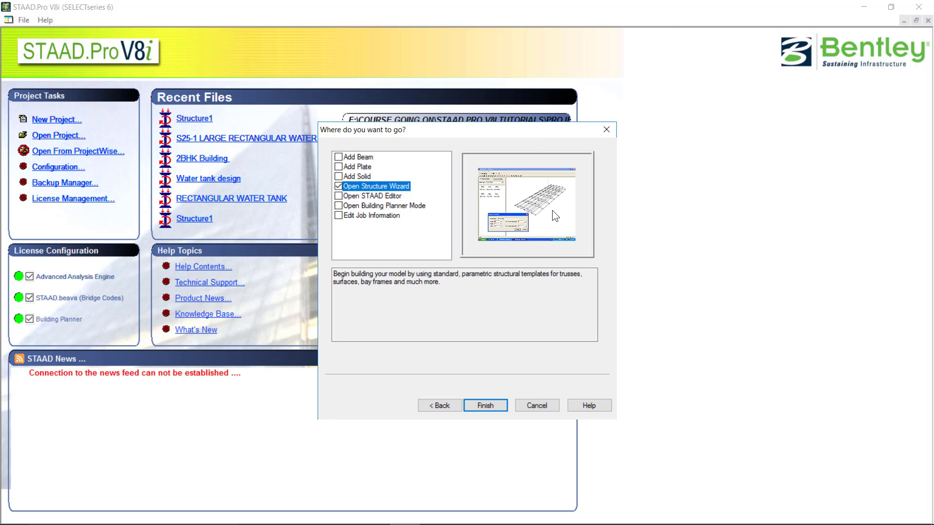
left_click(374, 196)
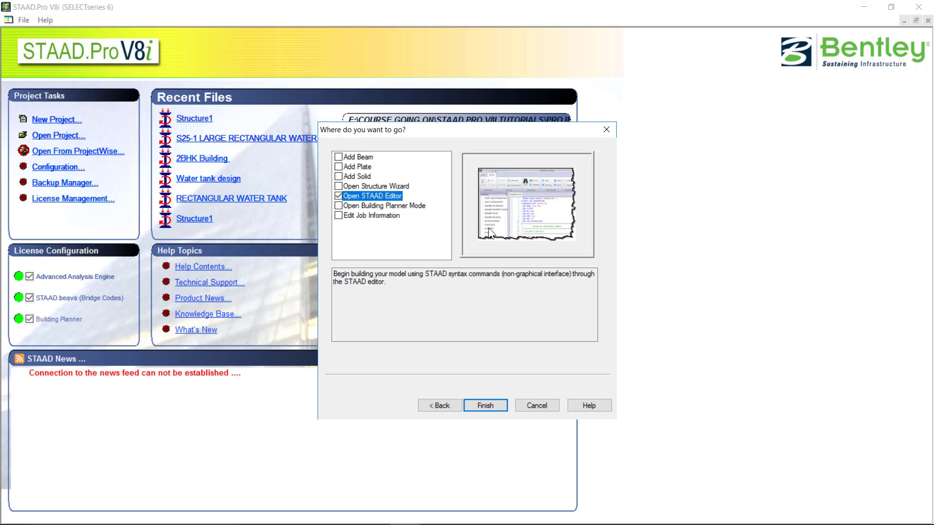
left_click(384, 206)
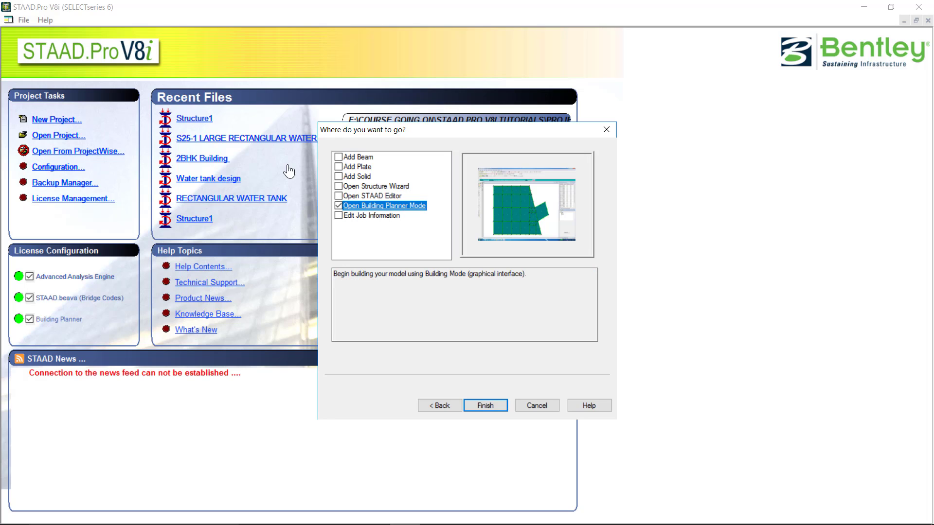
left_click(359, 215)
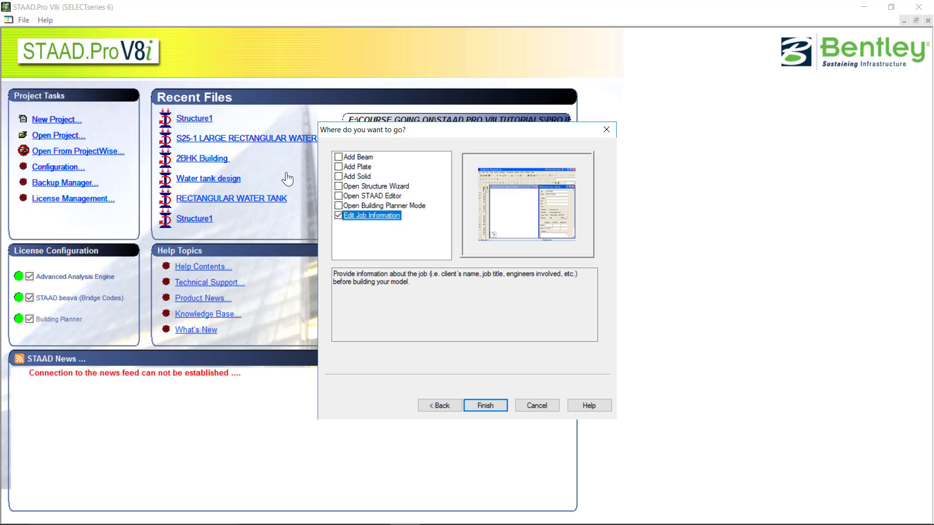
left_click(359, 158)
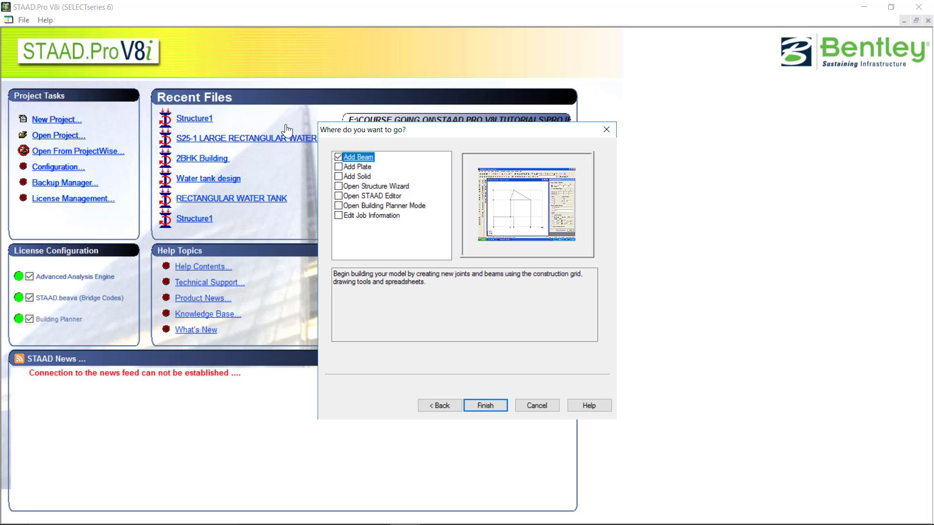
Choose Open Structure Wizard as the starting option and finish setting up the new model
left_click(375, 187)
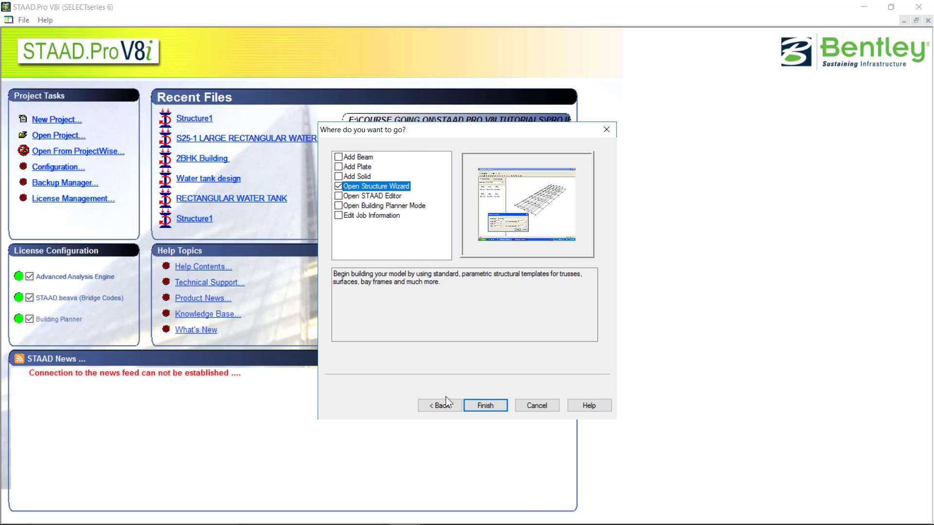
left_click(476, 408)
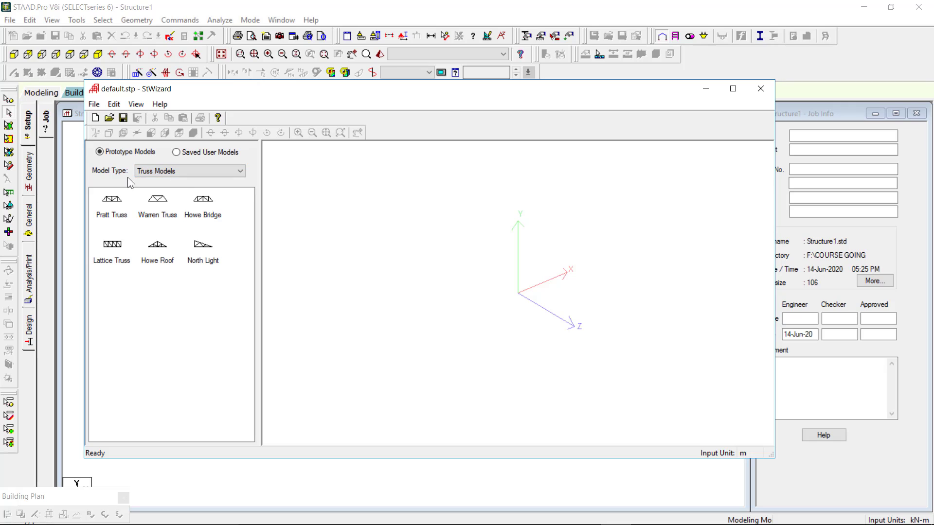
Look through the prototype model types in the Structure Wizard, covering Truss, Frame, Surface/Plate, Solid and Composite Models
left_click(207, 173)
left_click(166, 141)
left_click(215, 174)
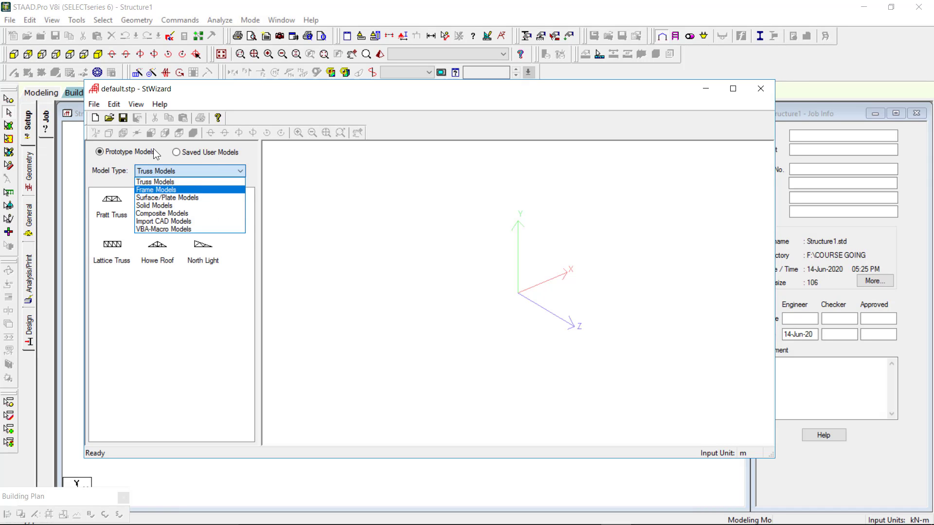
left_click(155, 189)
left_click(195, 170)
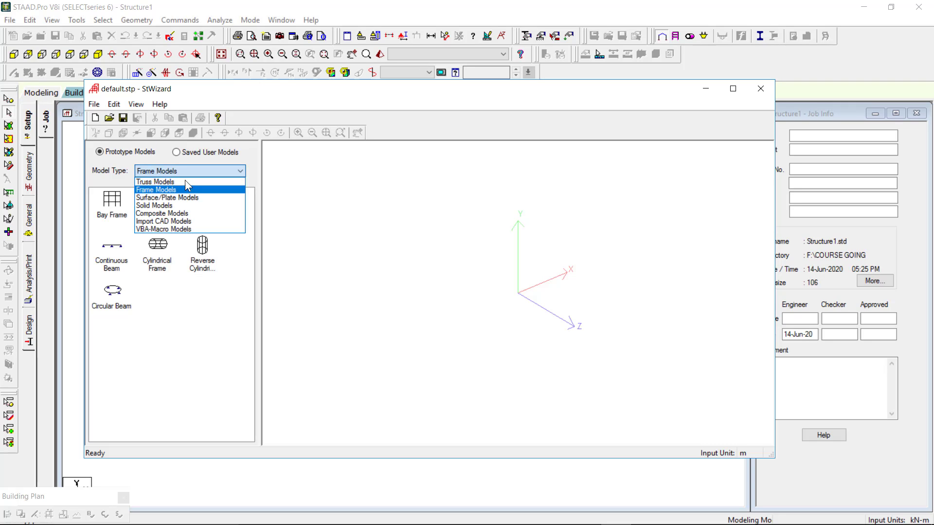
left_click(192, 197)
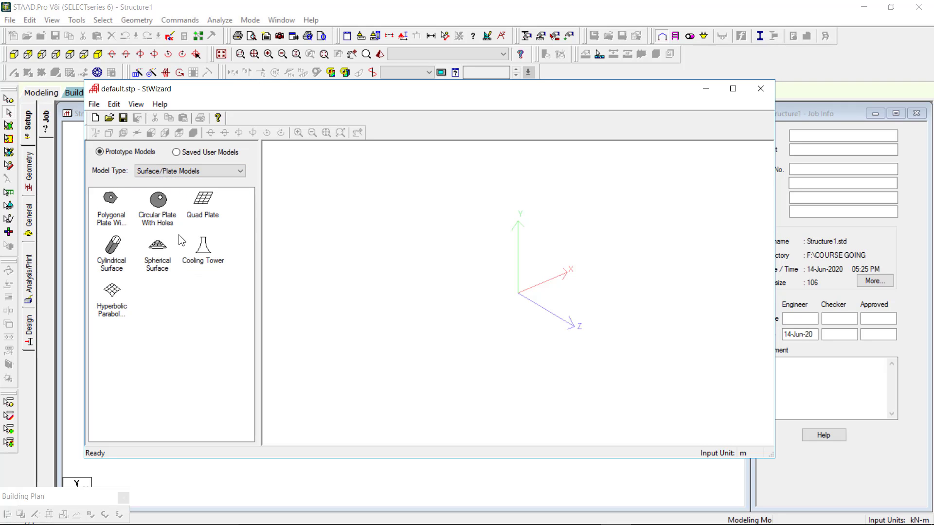
left_click(190, 171)
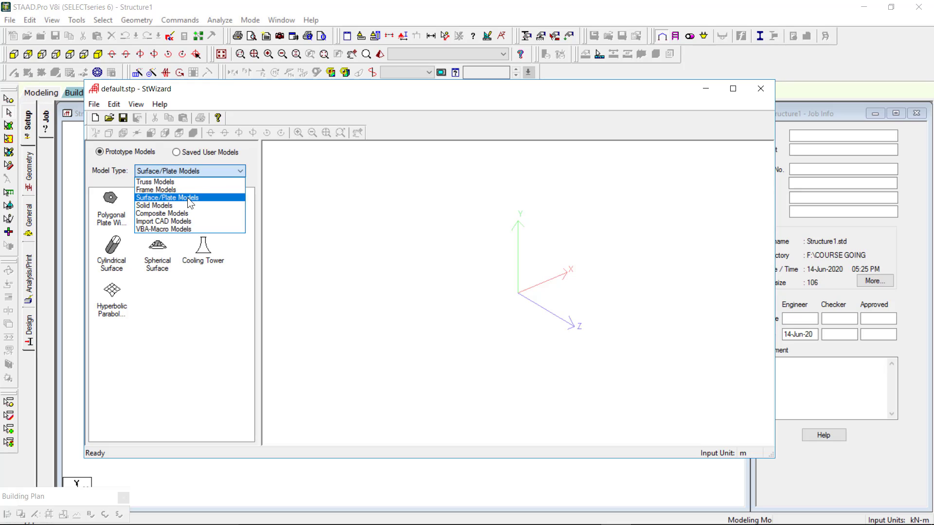
left_click(156, 226)
left_click(188, 173)
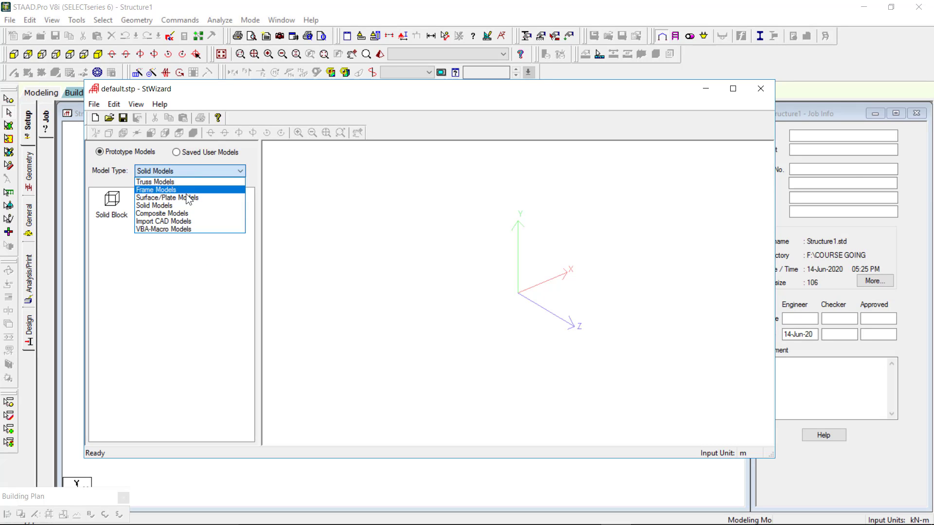
left_click(175, 220)
left_click(146, 171)
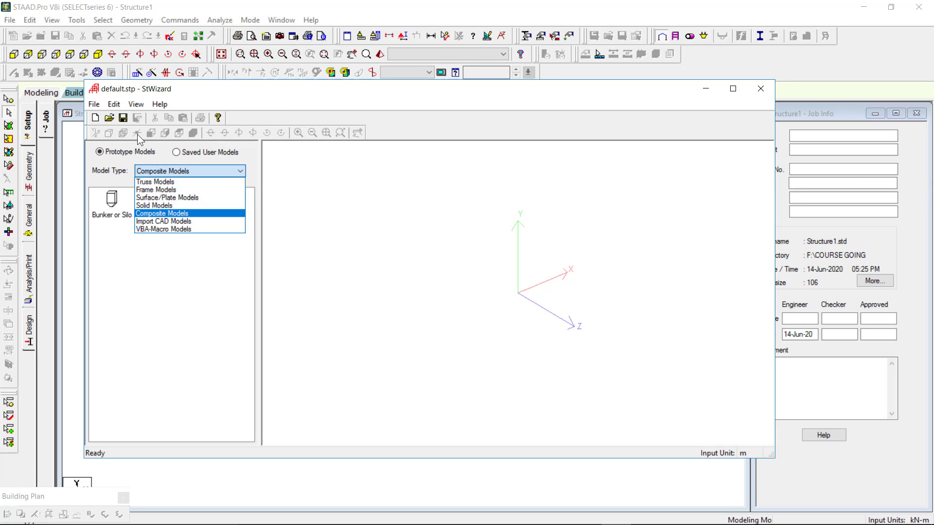
left_click(169, 180)
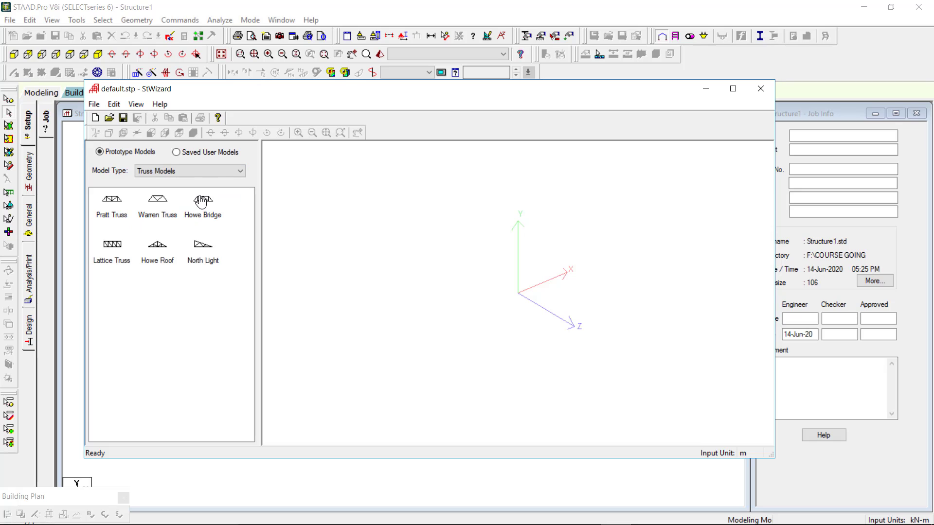
left_click(214, 175)
left_click(171, 140)
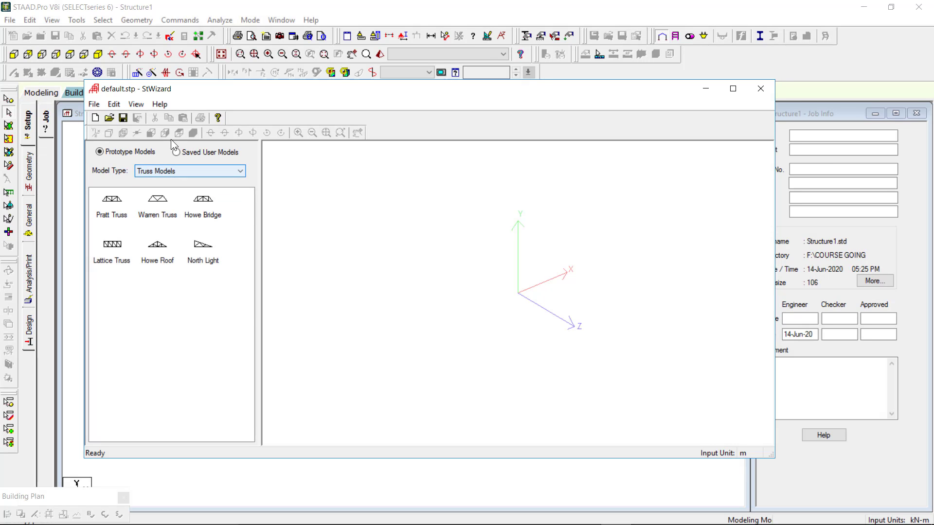
Generate a Bay Frame prototype from Frame Models with length 12 m, height 15 m, width 12 m and 4, 5 and 4 bays respectively
left_click(189, 171)
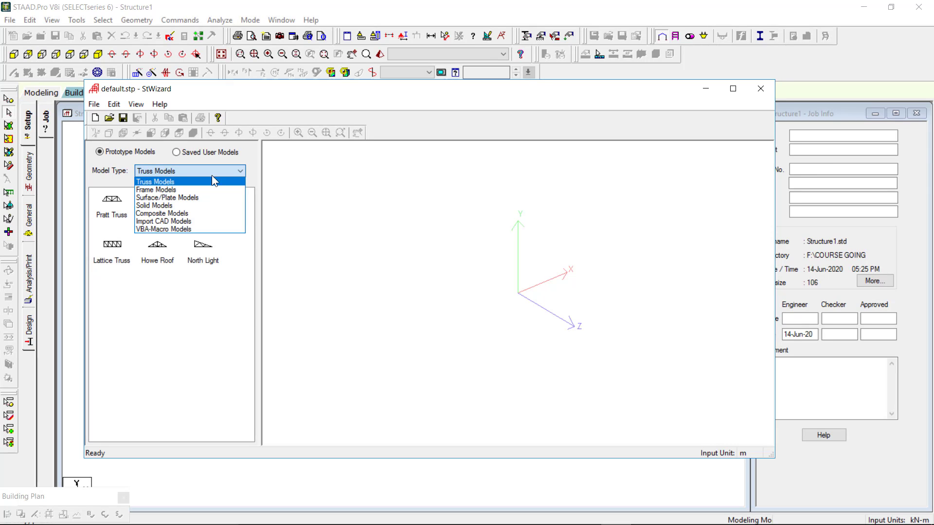
left_click(197, 190)
left_click(200, 199)
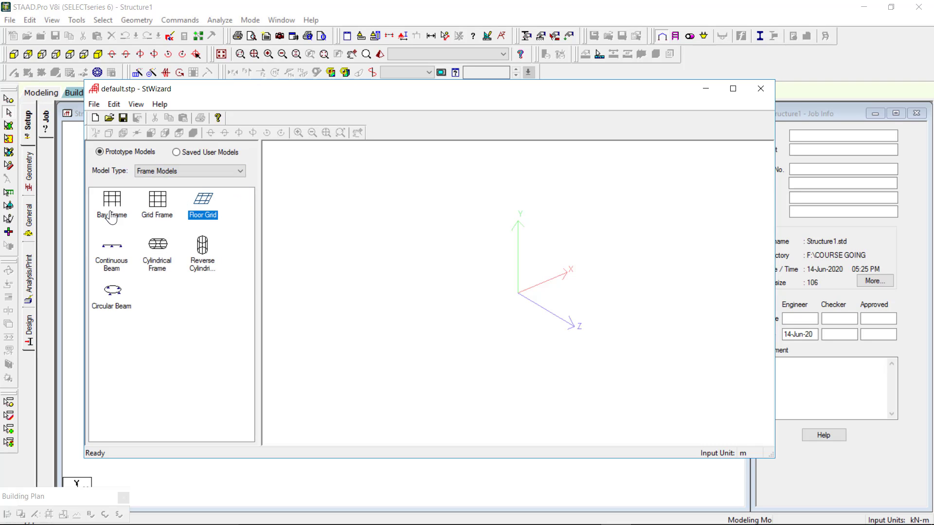
double_click(121, 214)
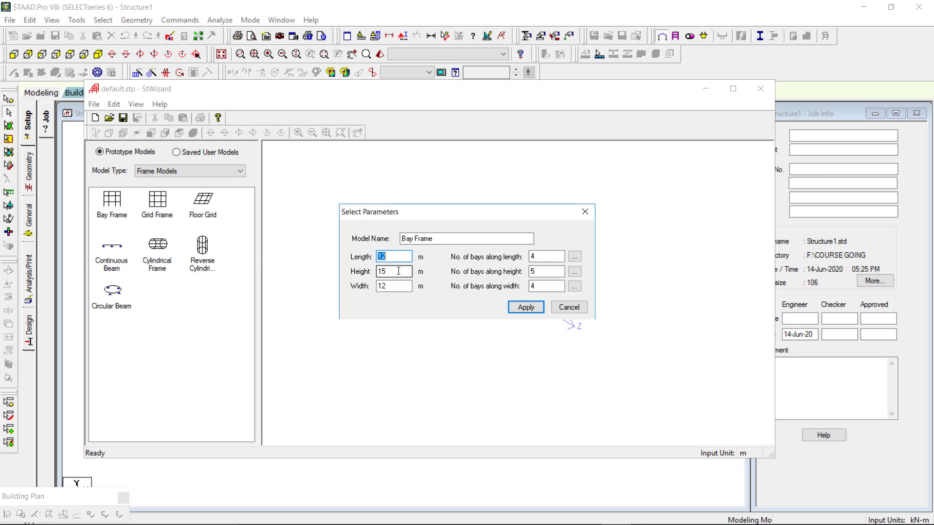
left_click(401, 257)
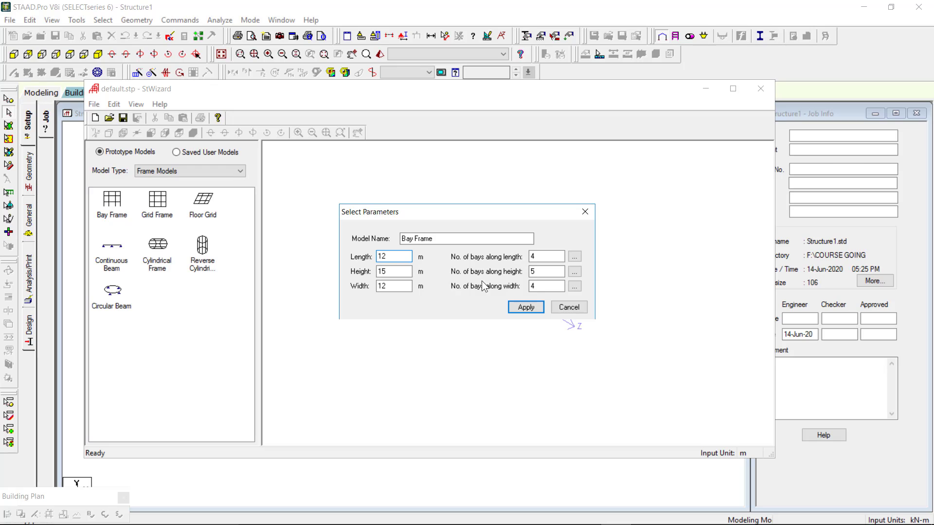
left_click(553, 274)
left_click(396, 287)
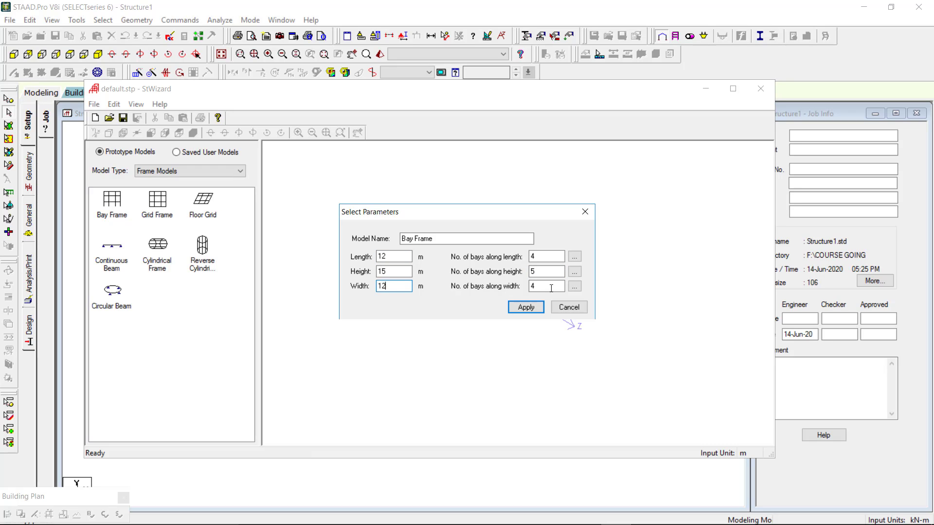
left_click(523, 309)
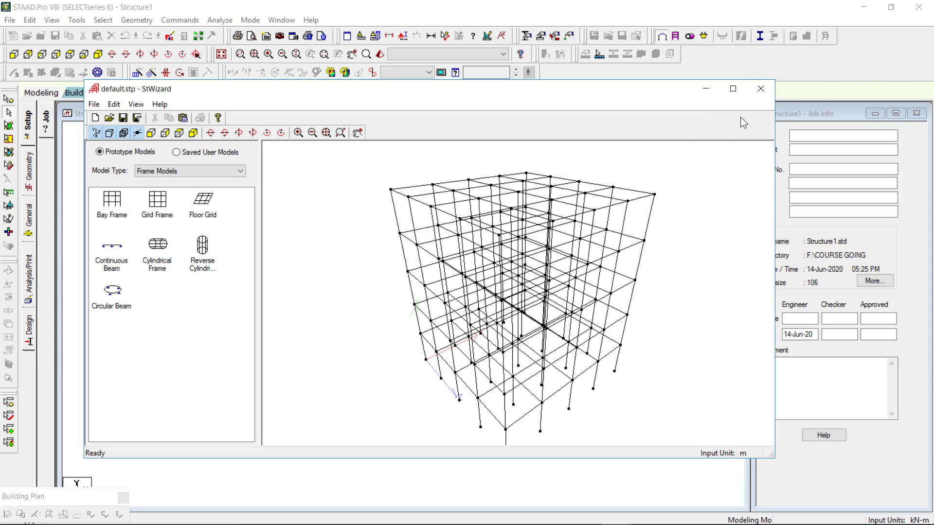
Close the Structure Wizard and transfer the bay frame prototype into STAAD.Pro at X, Y and Z values of 0 m
left_click(762, 93)
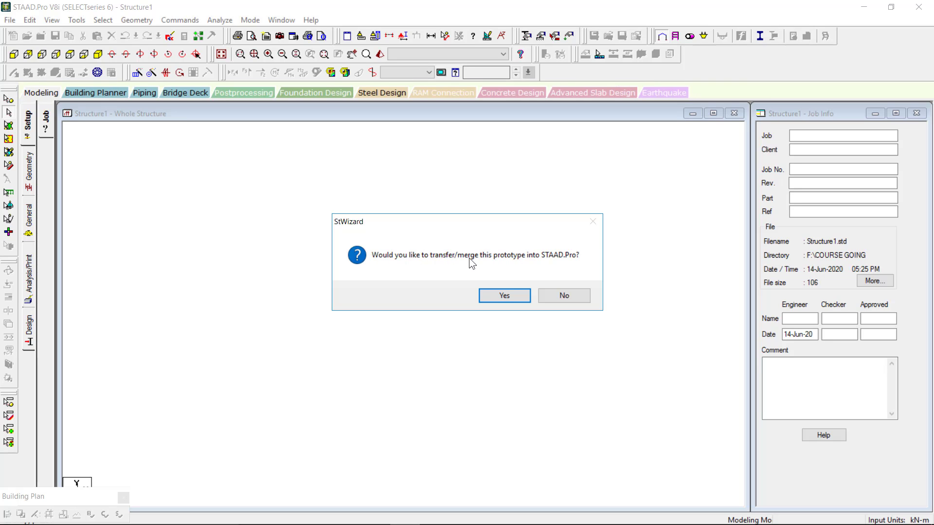
left_click(511, 297)
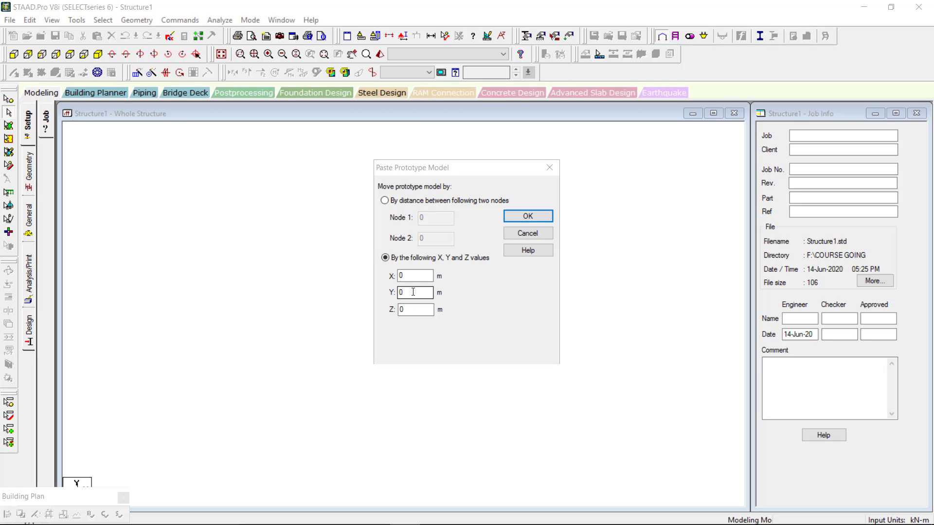
left_click(413, 275)
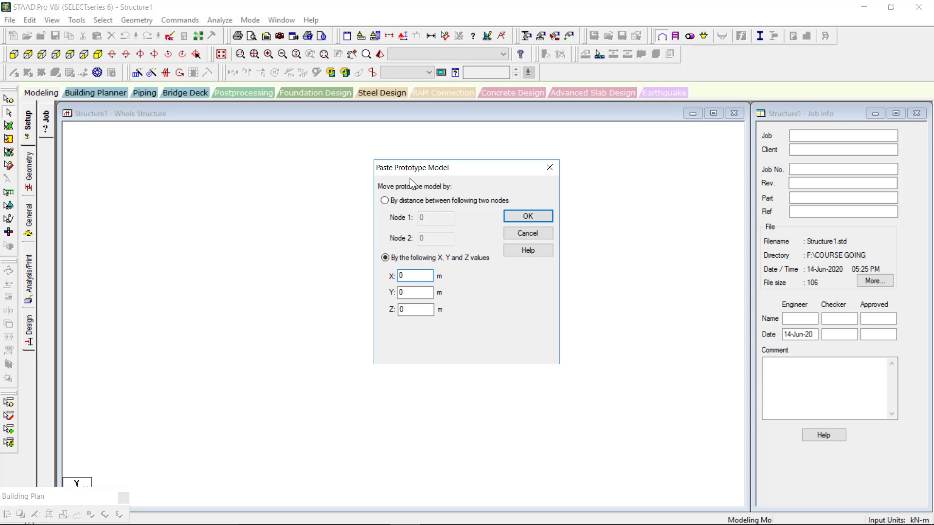
left_click(528, 216)
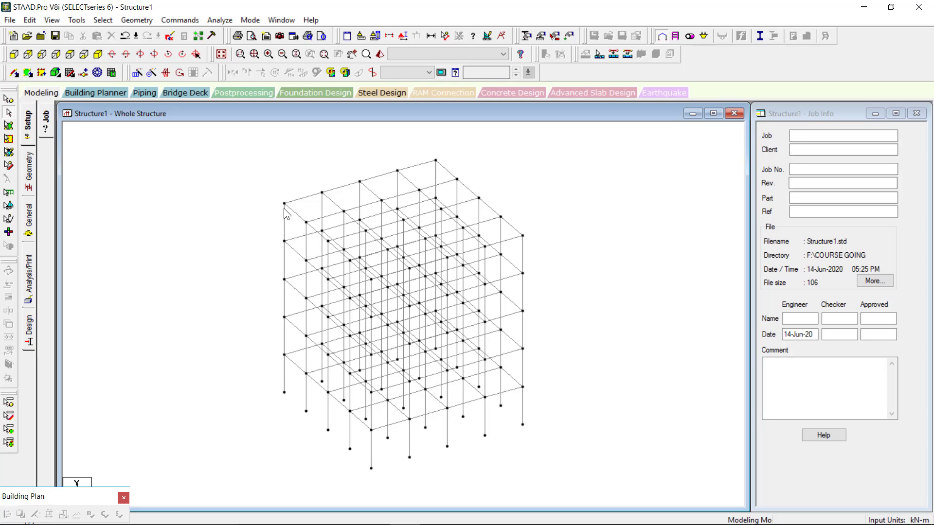
Try selecting all nodes of the frame with the Nodes Cursor, and clear the selection
left_click(8, 112)
left_click_drag(170, 147, 661, 505)
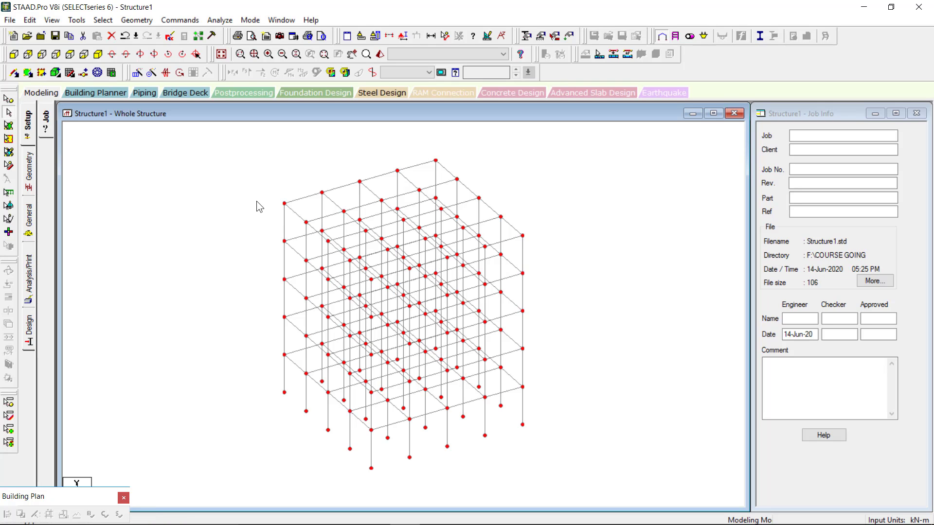
left_click(191, 202)
left_click_drag(247, 194, 552, 439)
left_click(462, 248)
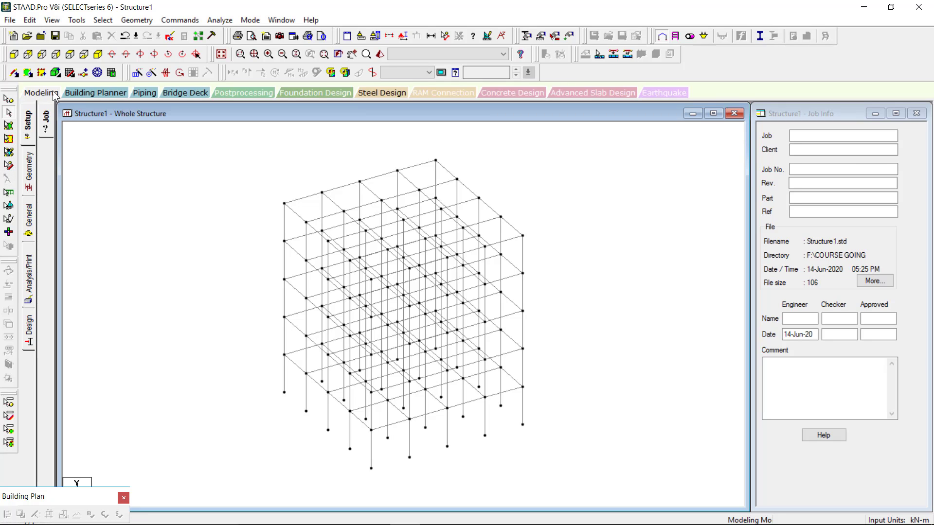
Dock the floating Building Plan toolbar with the other toolbars so the axis indicator is uncovered
scroll(158, 186, "down", 2)
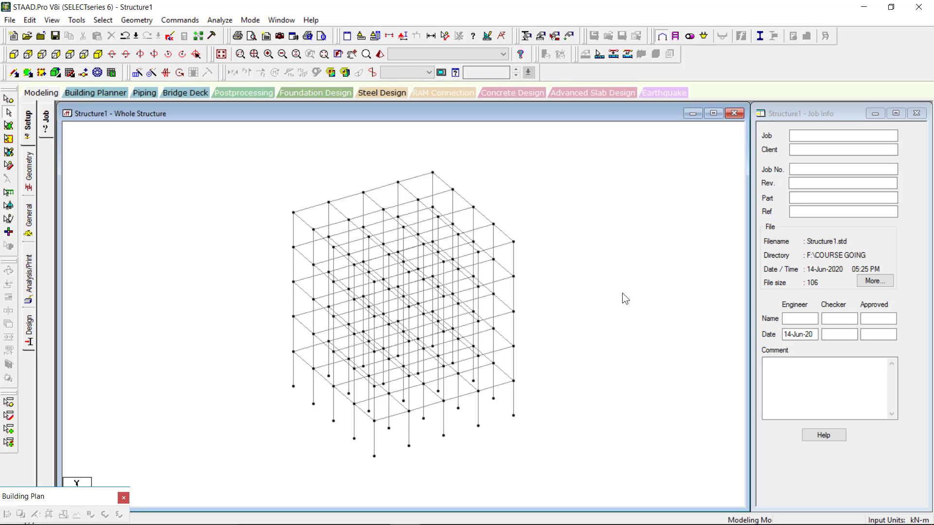
double_click(72, 497)
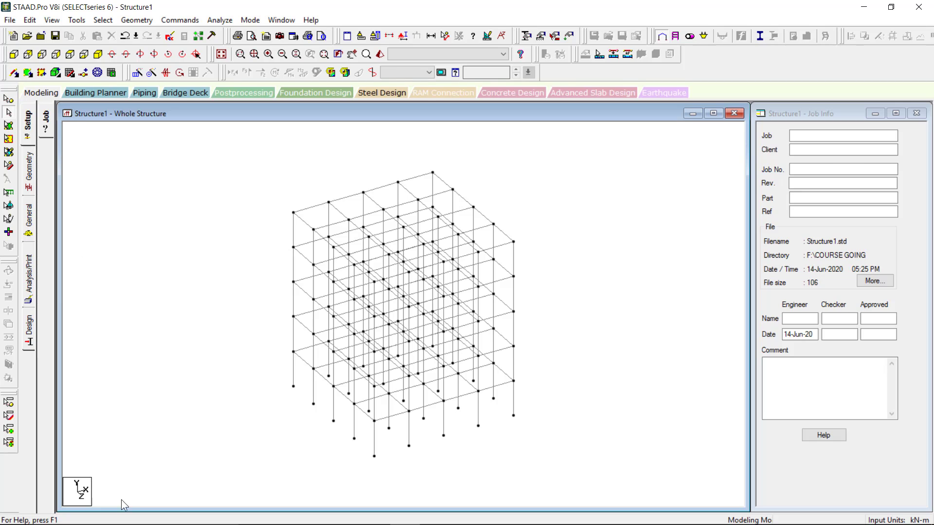
scroll(417, 187, "up", 3)
scroll(192, 350, "down", 2)
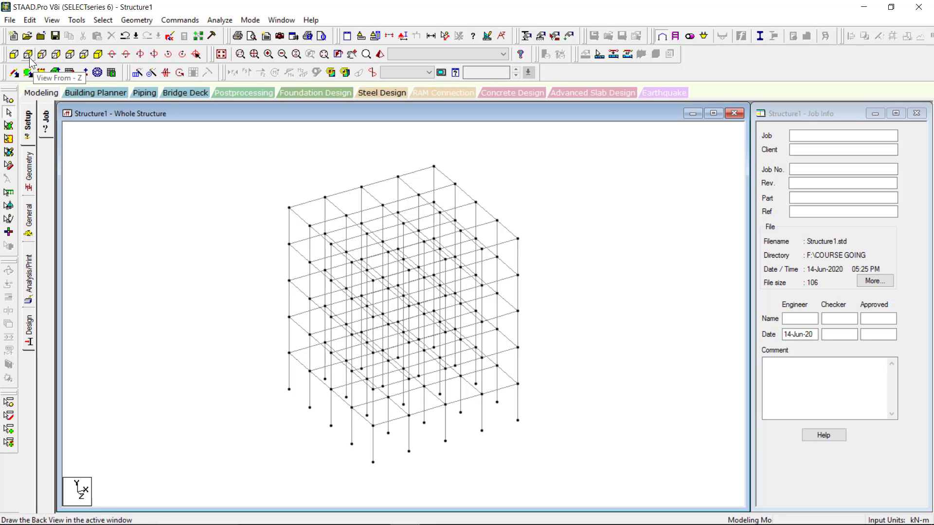
View the frame from above and from the front, and return to an isometric view that fits the whole structure
left_click(70, 54)
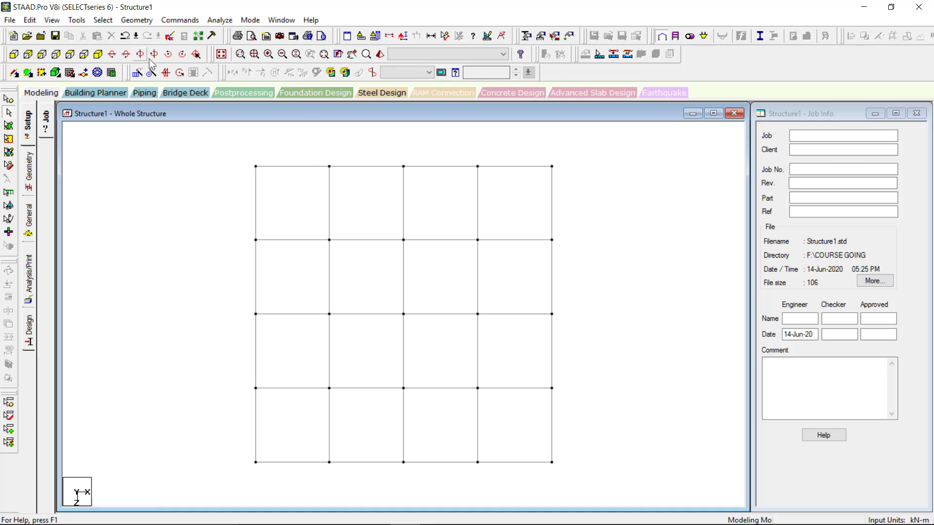
left_click(85, 54)
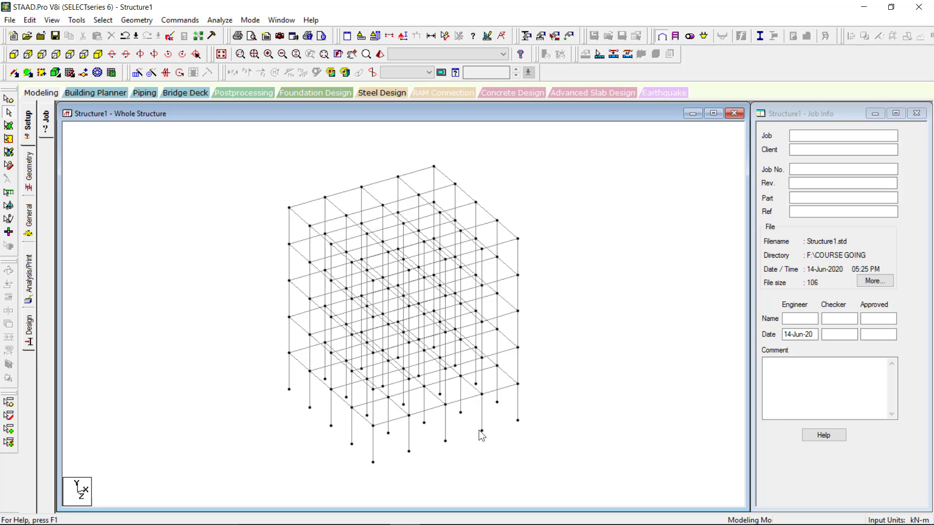
left_click(11, 56)
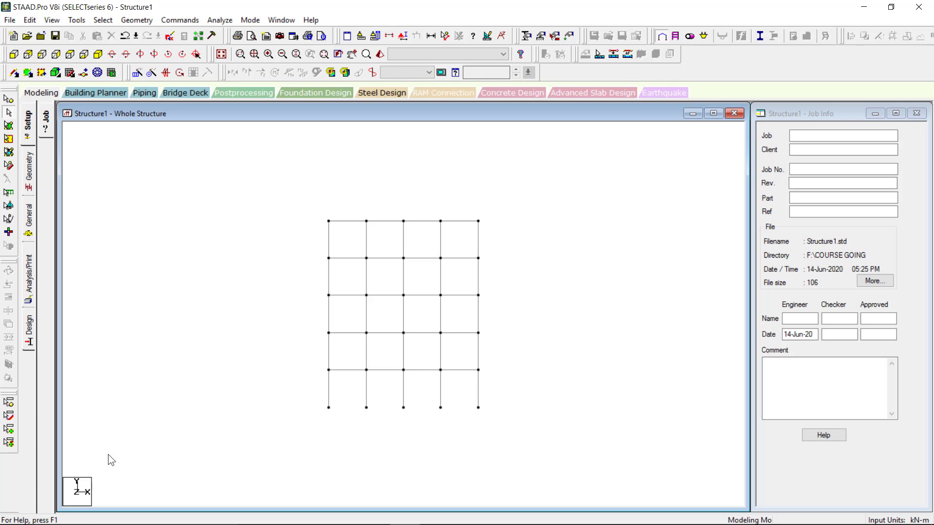
left_click(98, 54)
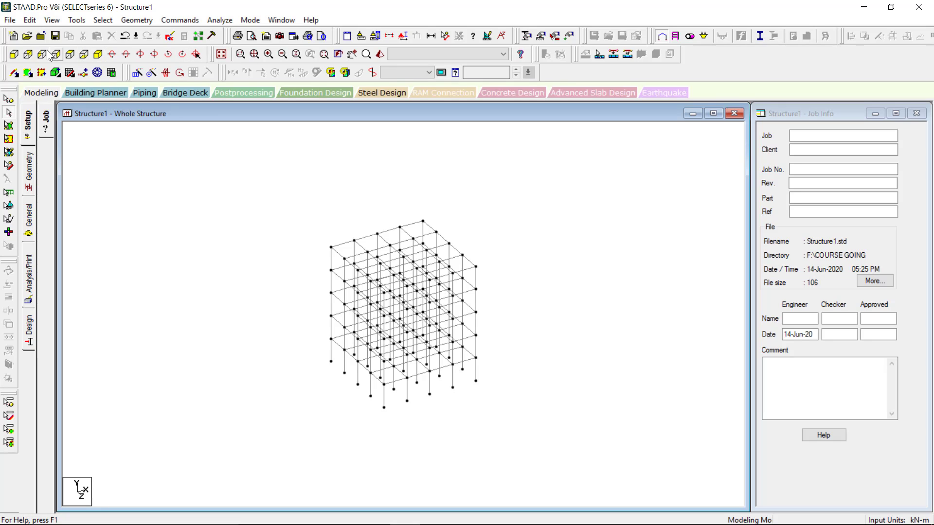
left_click(221, 54)
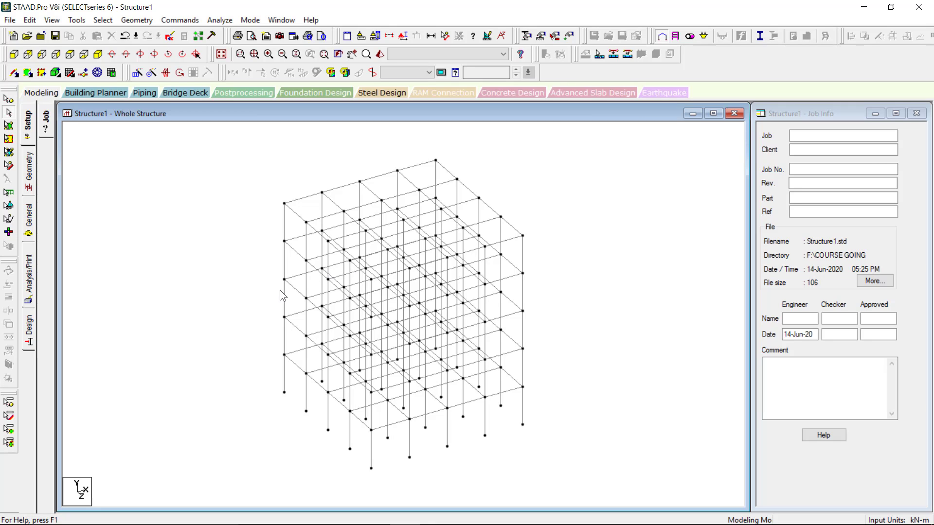
Save the modified structure to its existing file
left_click(454, 295)
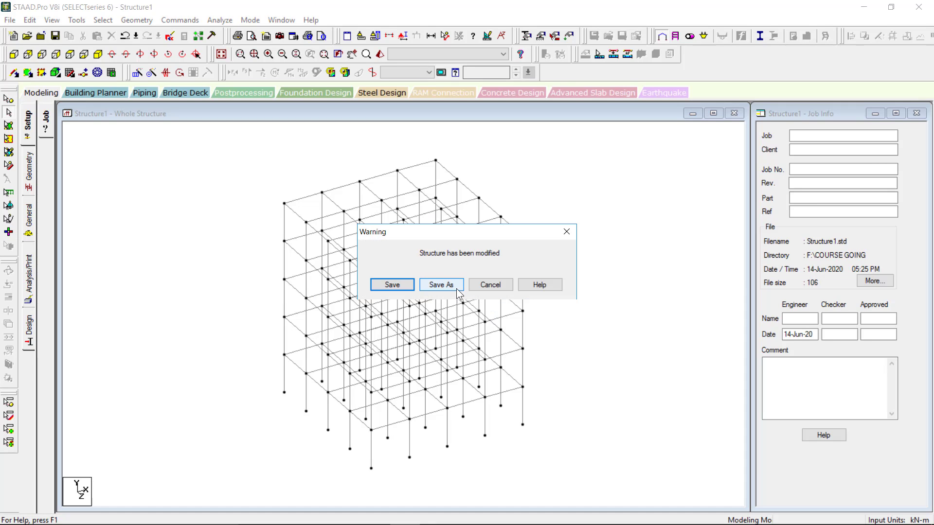
left_click(384, 286)
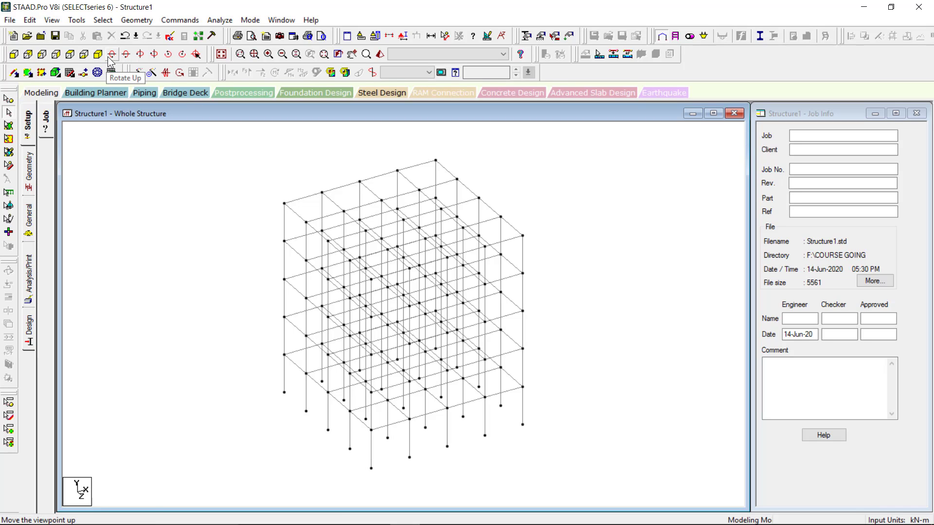
Rotate the viewpoint up and down around the frame, restoring the whole-structure view after each rotation
key("Up")
key("Up")
key("Up")
key("Up")
key("Up")
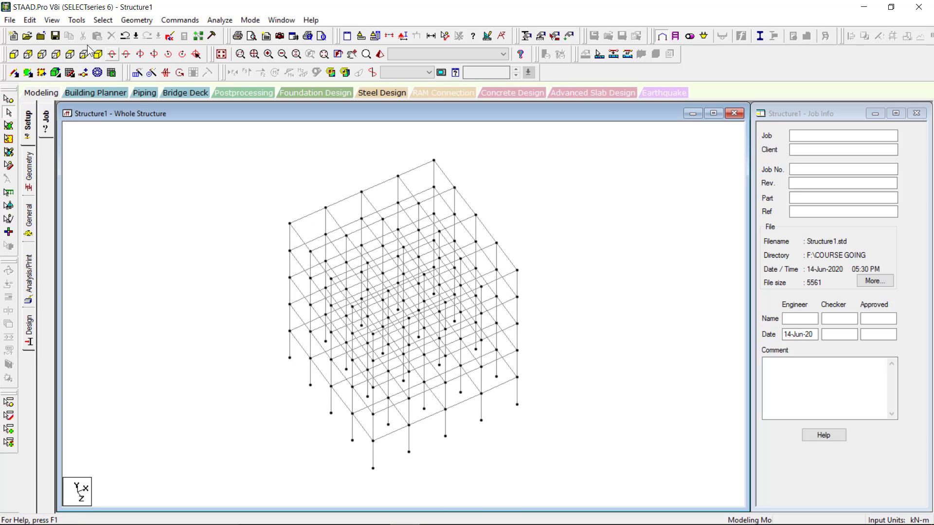
left_click(223, 52)
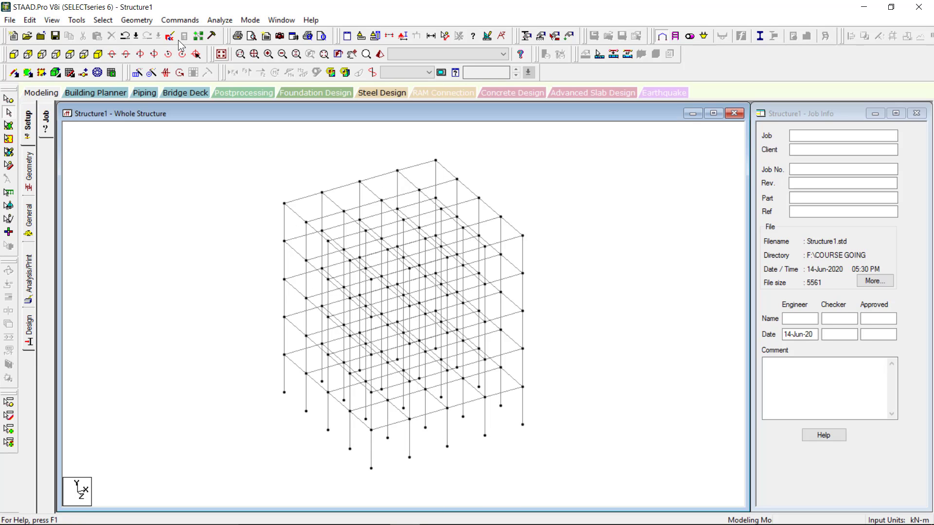
left_click(126, 54)
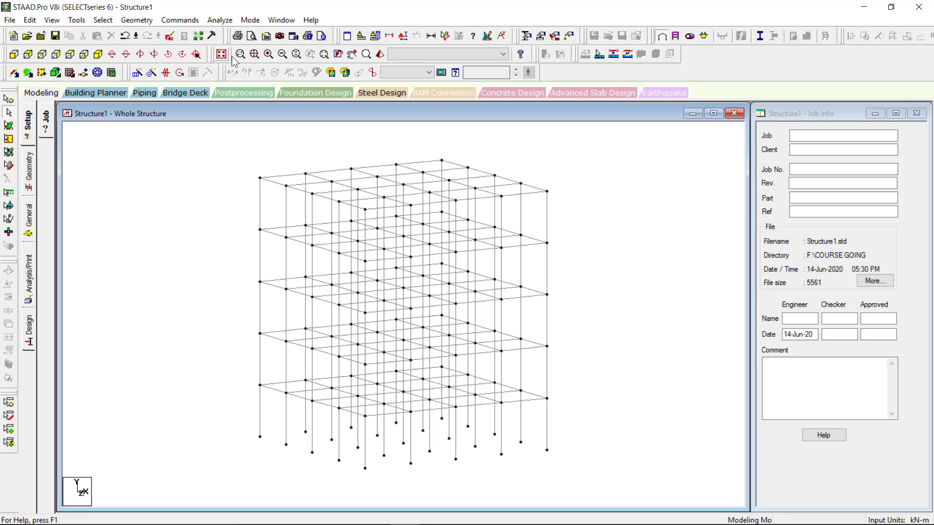
left_click(219, 55)
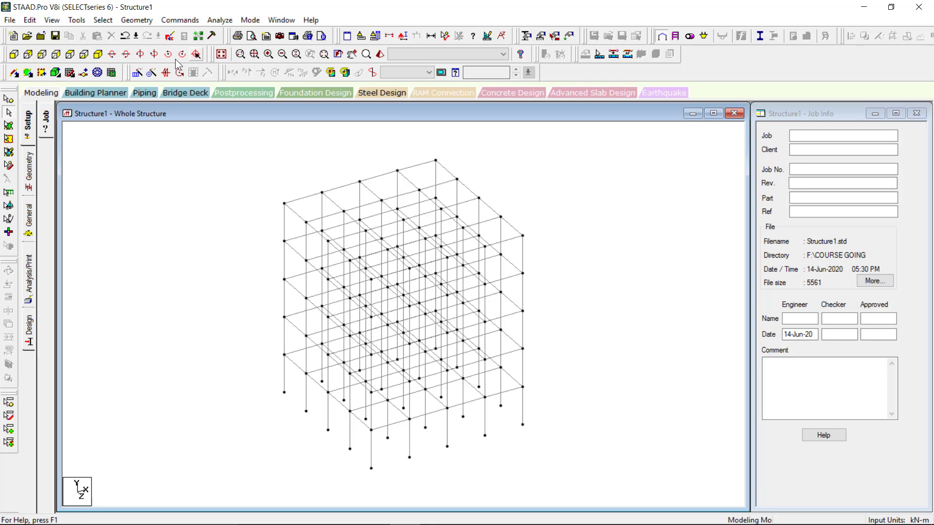
Rotate the view of the frame to the left in several increments with Rotate Left
left_click(141, 55)
left_click(142, 55)
left_click(141, 55)
left_click(142, 55)
left_click(141, 54)
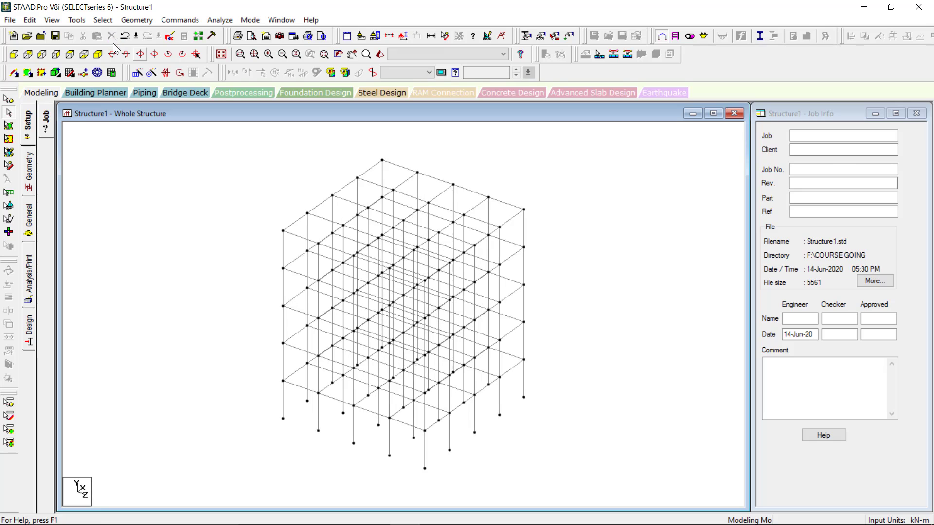
Rotate the view further around the frame's vertical axis in several increments, and restore the isometric whole-structure view
left_click(113, 53)
left_click(112, 52)
left_click(113, 53)
left_click(113, 53)
left_click(113, 52)
left_click(113, 53)
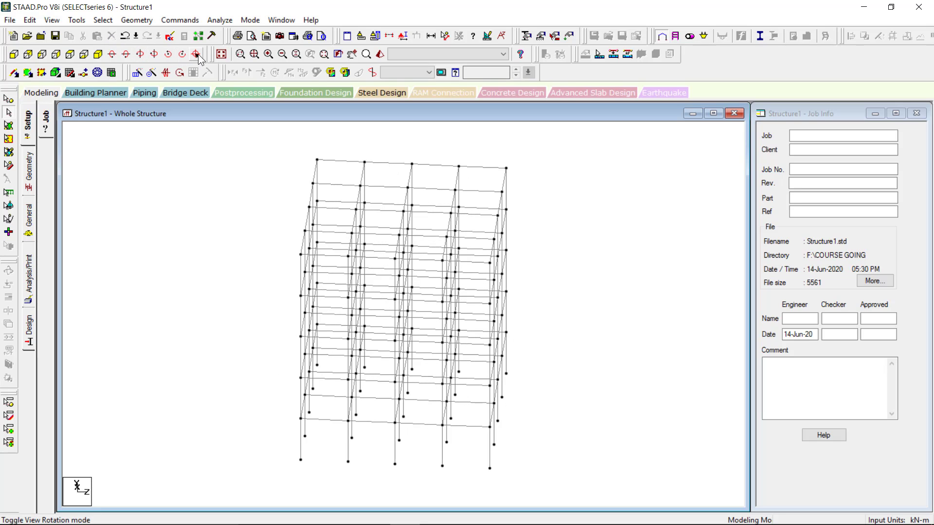
left_click(197, 55)
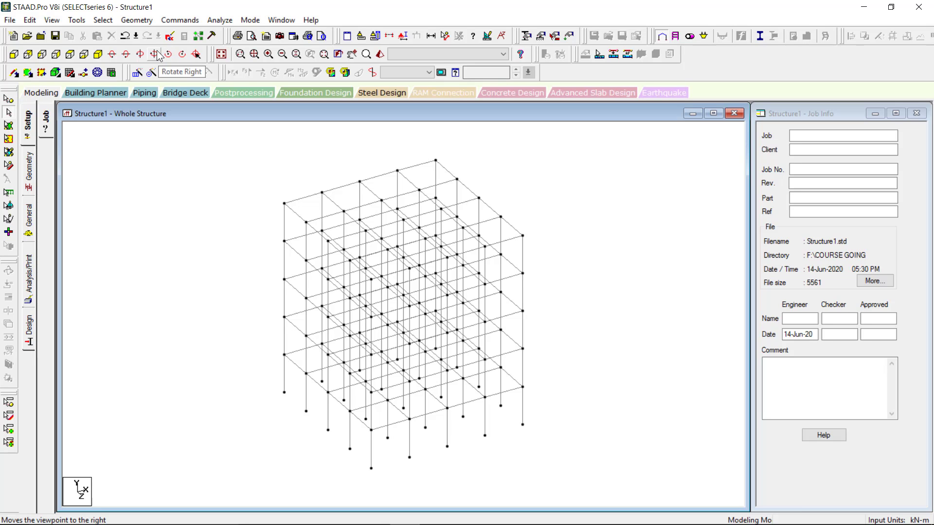
Rotate the view of the frame to the right in three increments, and restore the whole-structure view
left_click(157, 51)
left_click(157, 51)
left_click(157, 51)
left_click(220, 56)
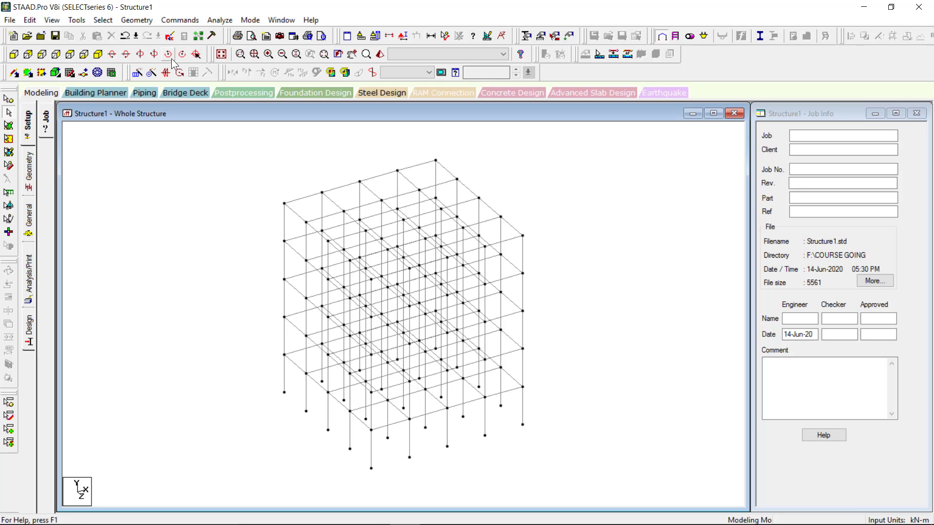
Spin the view of the frame left and right, restoring the whole-structure view after each spin
left_click(169, 55)
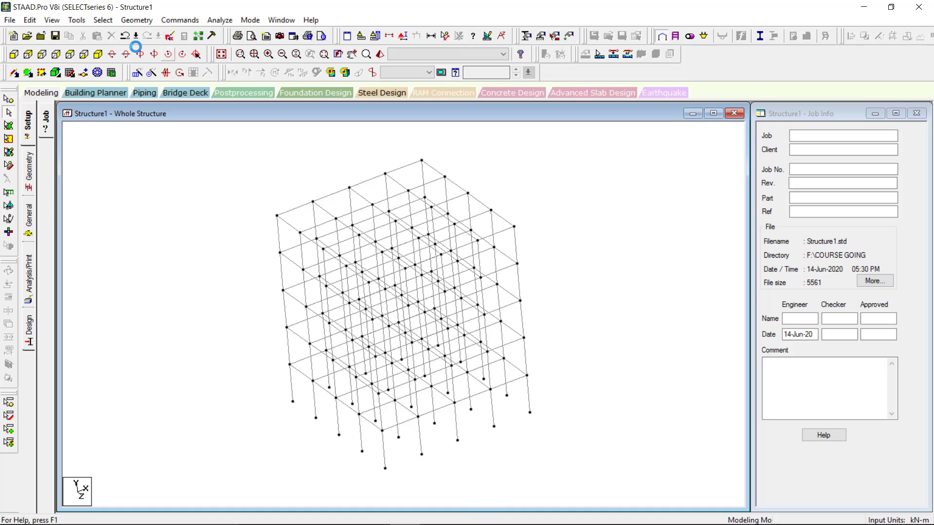
left_click(221, 54)
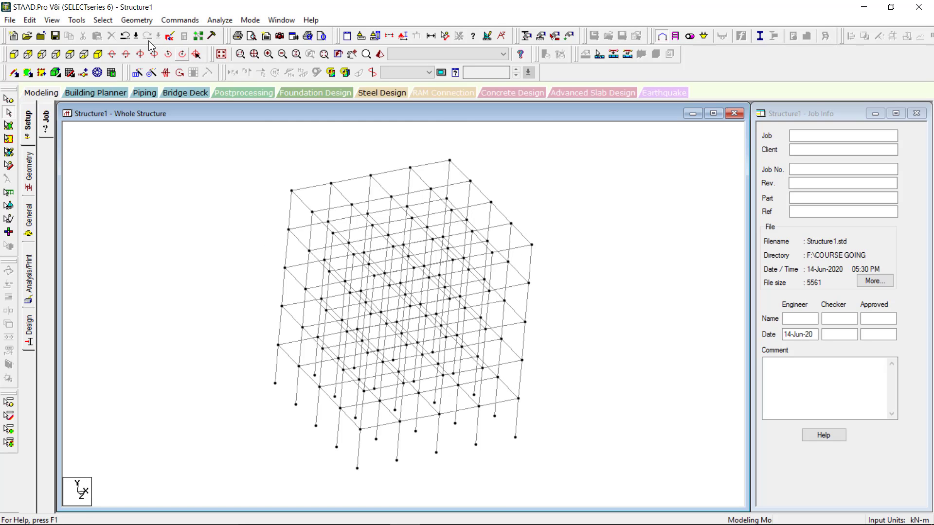
left_click(221, 54)
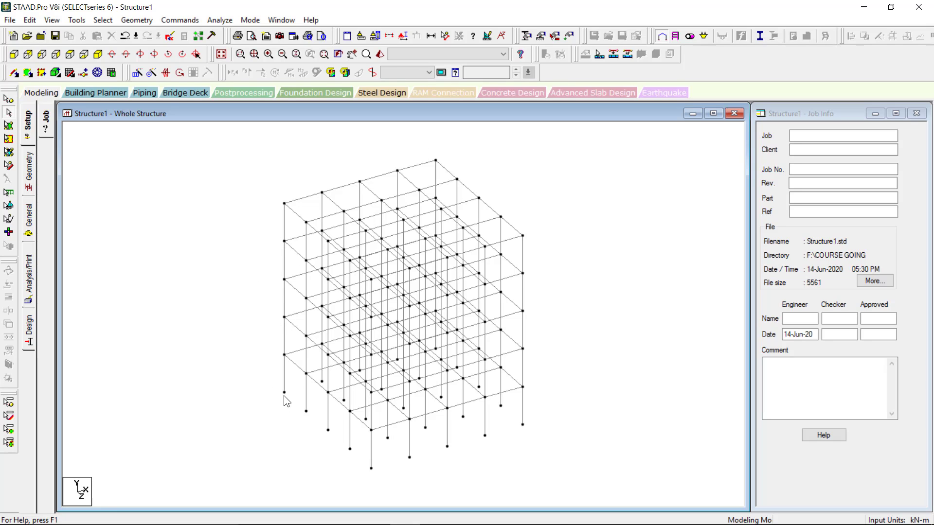
Set the frame's leftmost base node as the centre of rotation, rotate the view left around it, and restore the whole-structure view
left_click(196, 54)
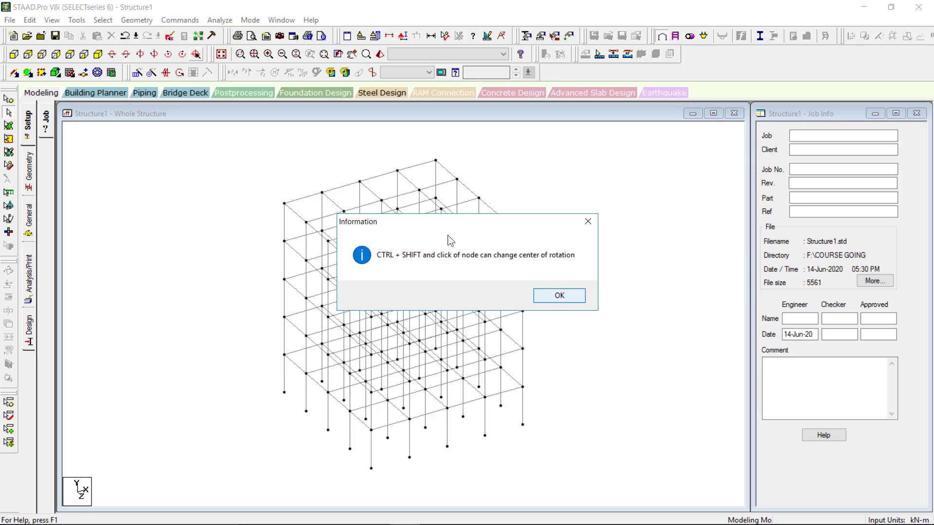
key("Return")
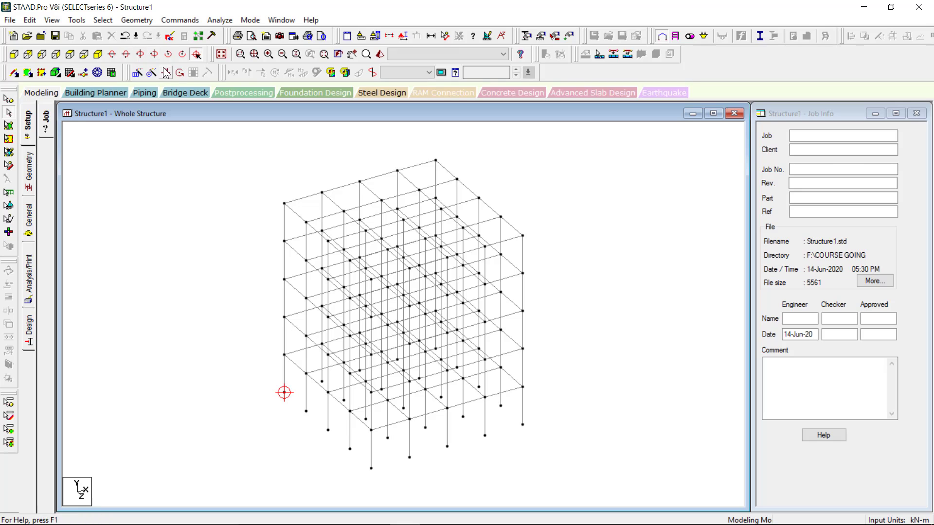
left_click(140, 54)
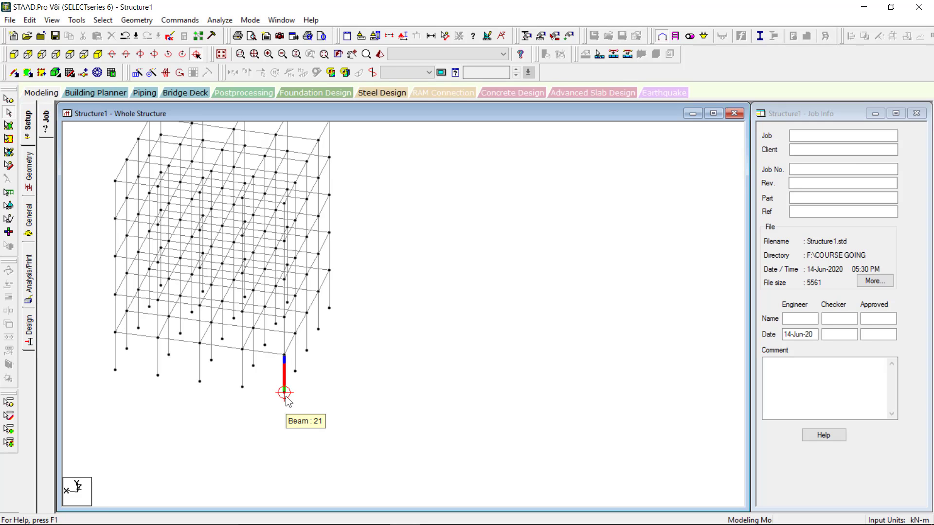
left_click(222, 55)
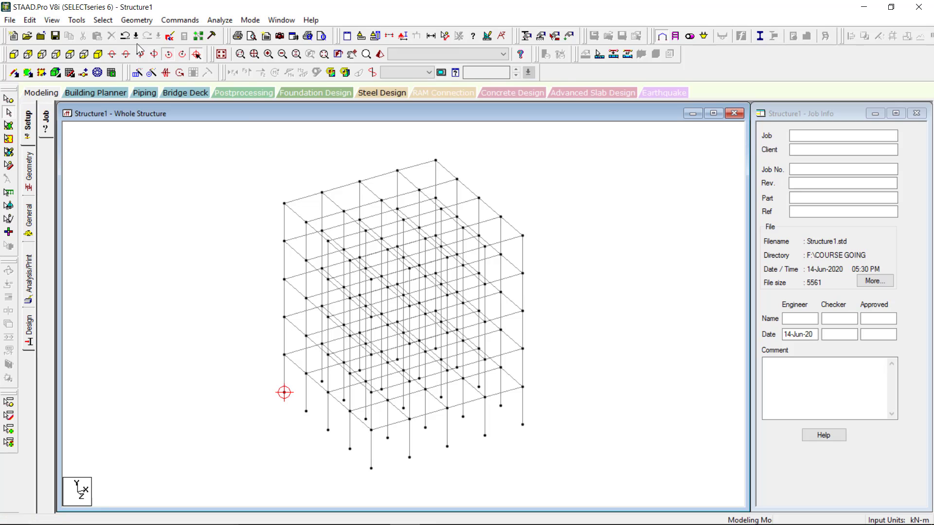
Rotate and spin the view about the chosen base node in several directions, and restore the whole-structure view
left_click(140, 52)
left_click(168, 54)
left_click(169, 54)
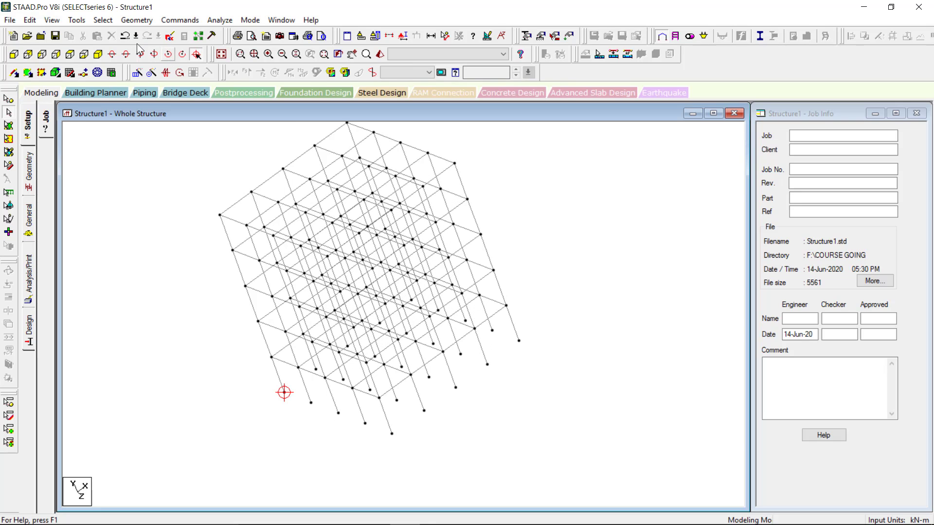
left_click(86, 53)
left_click(86, 52)
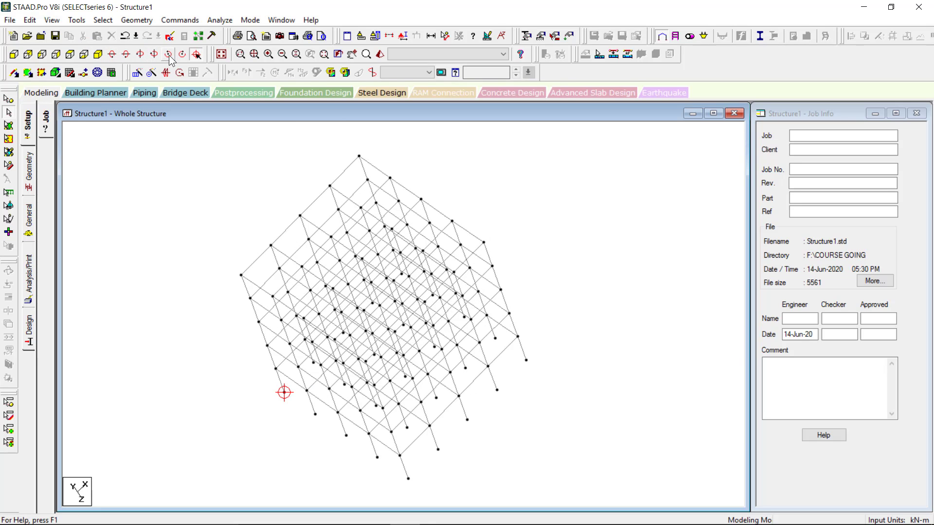
left_click(219, 57)
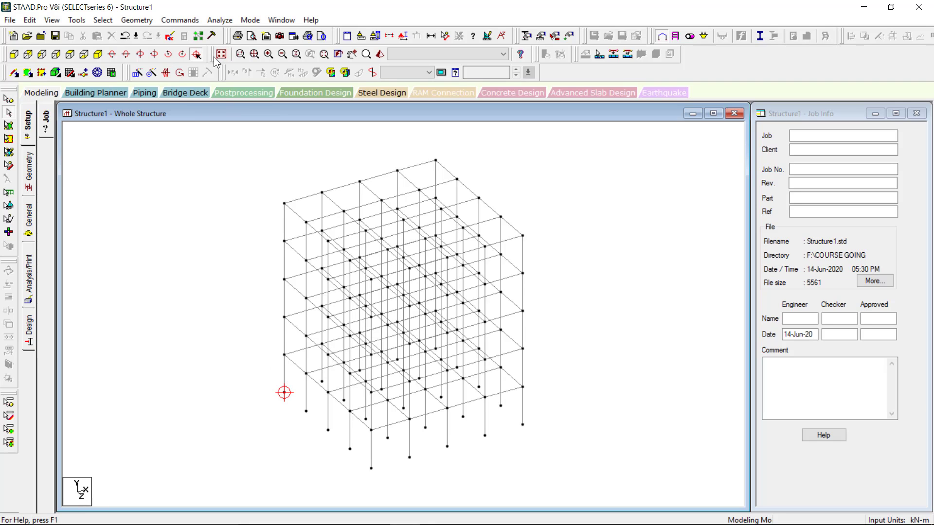
Magnify the upper middle part of the frame by marking a rectangular area with Zoom Window
scroll(195, 159, "down", 1)
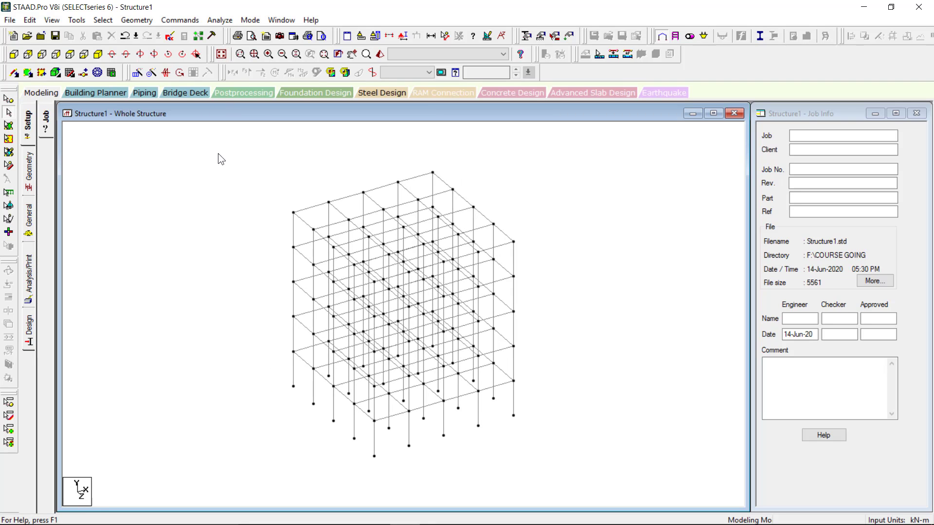
left_click(240, 55)
left_click_drag(340, 265, 339, 262)
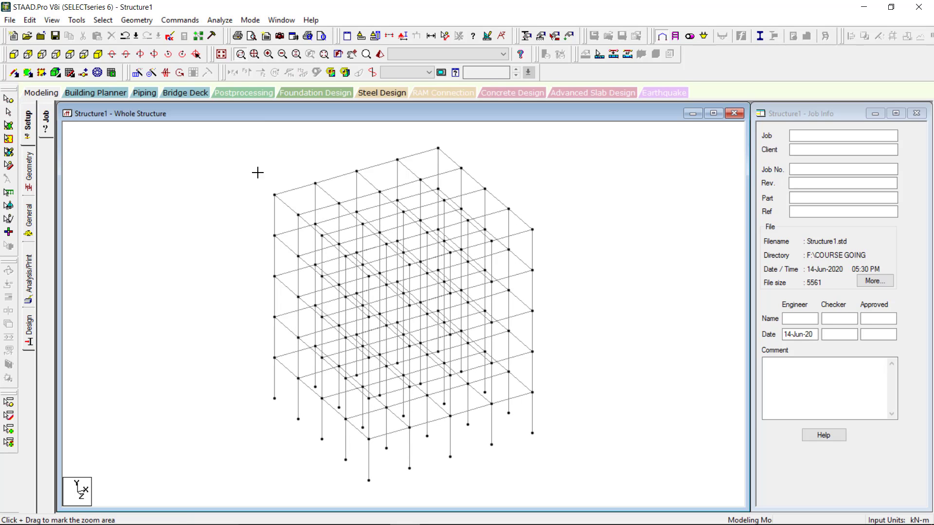
left_click_drag(323, 217, 383, 265)
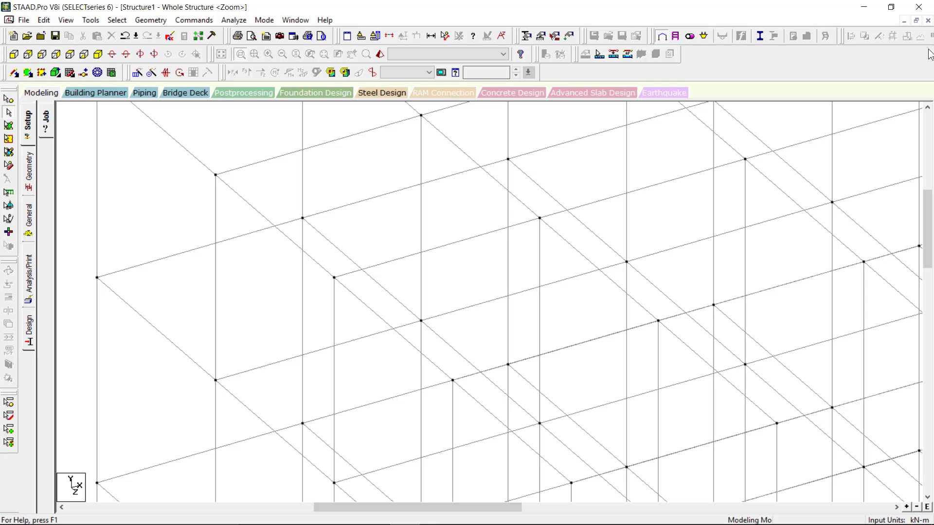
Close the structural modelling program and return to the desktop
left_click(919, 7)
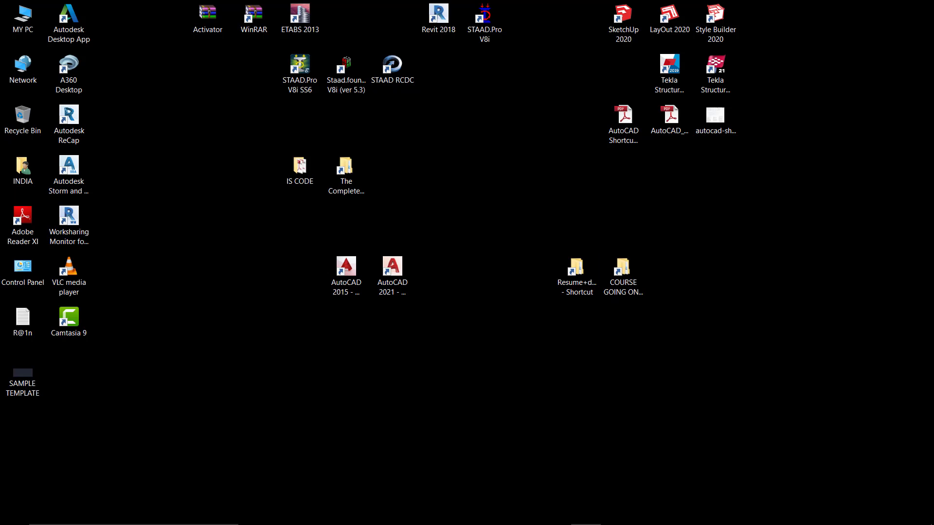
mouse_move(323, 523)
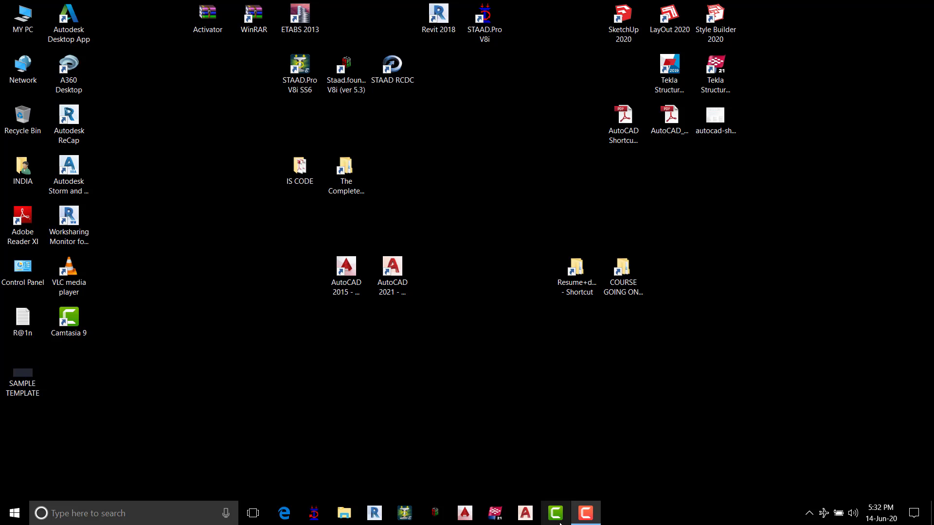
left_click(589, 516)
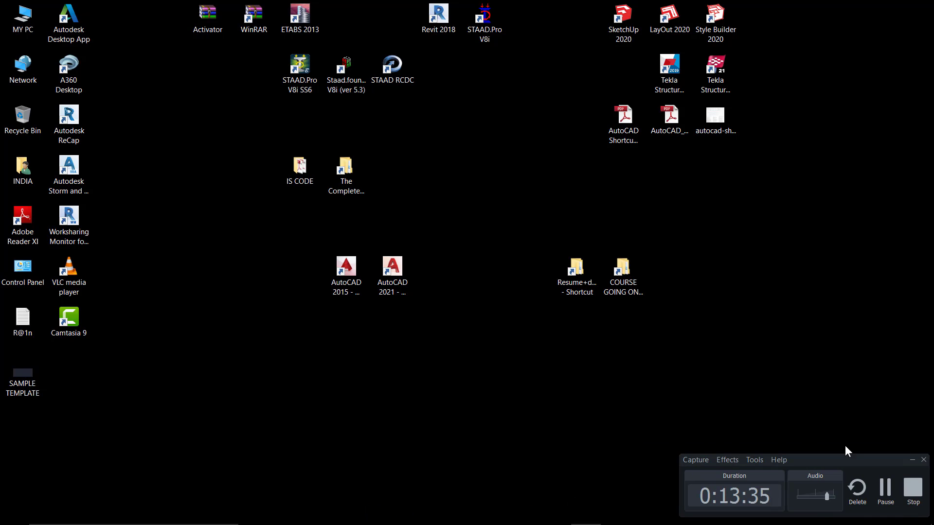